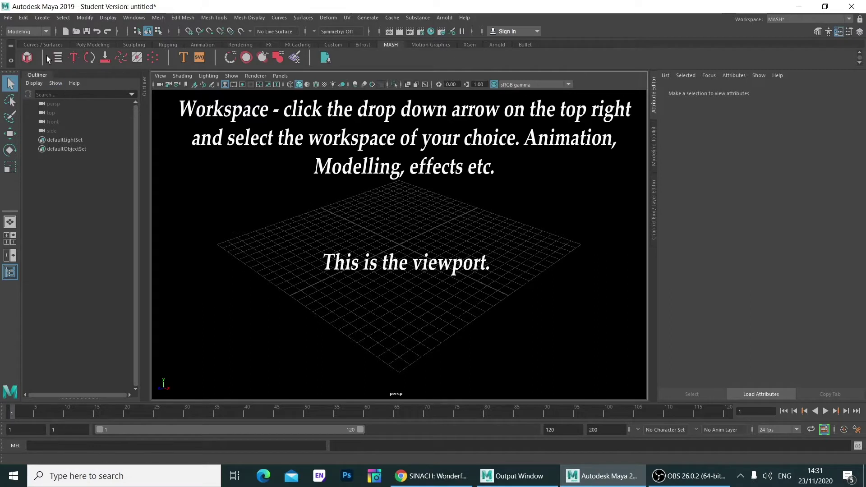
Step: Switch the menu set to Animation from the menu-set dropdown
{"action": "left_click", "coordinate": [45, 32]}
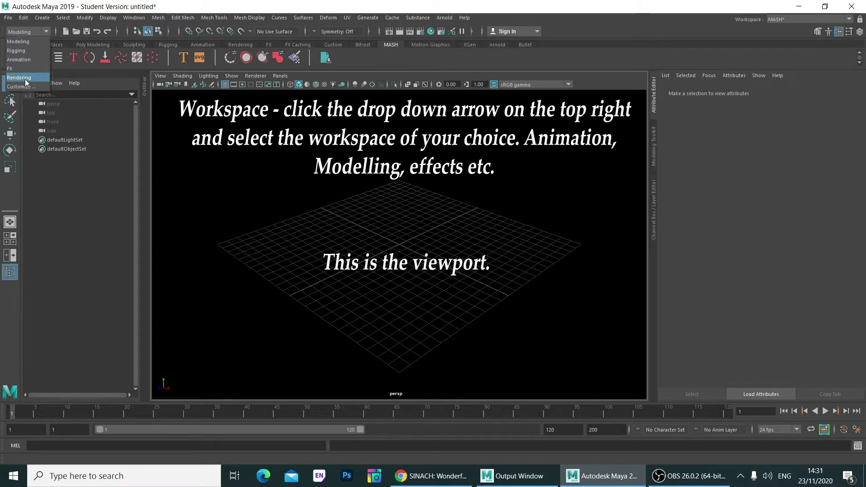
{"action": "left_click", "coordinate": [24, 31]}
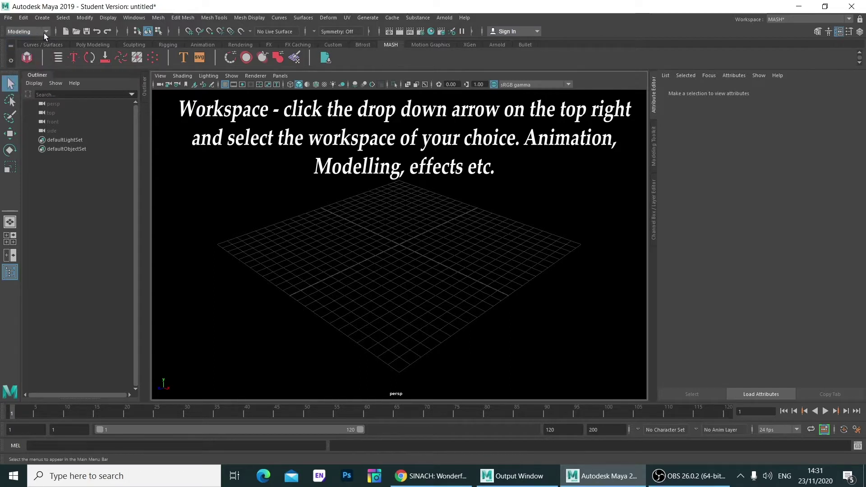
{"action": "left_click", "coordinate": [44, 33]}
{"action": "left_click", "coordinate": [28, 61]}
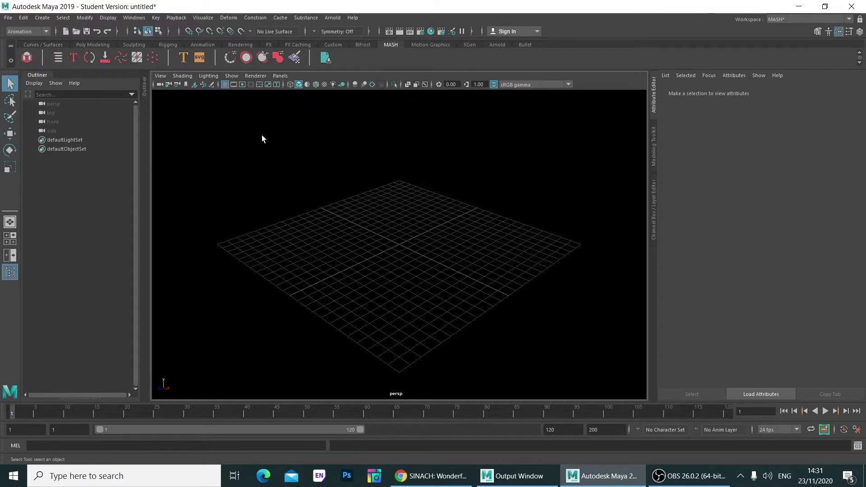
Step: Switch the workspace to Maya Classic, then bring up the Windows settings options
{"action": "left_click", "coordinate": [135, 18]}
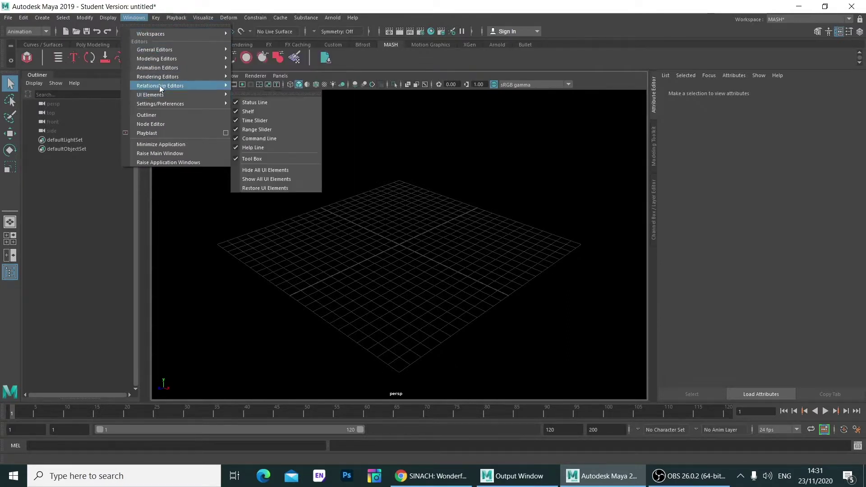
{"action": "mouse_move", "coordinate": [150, 34]}
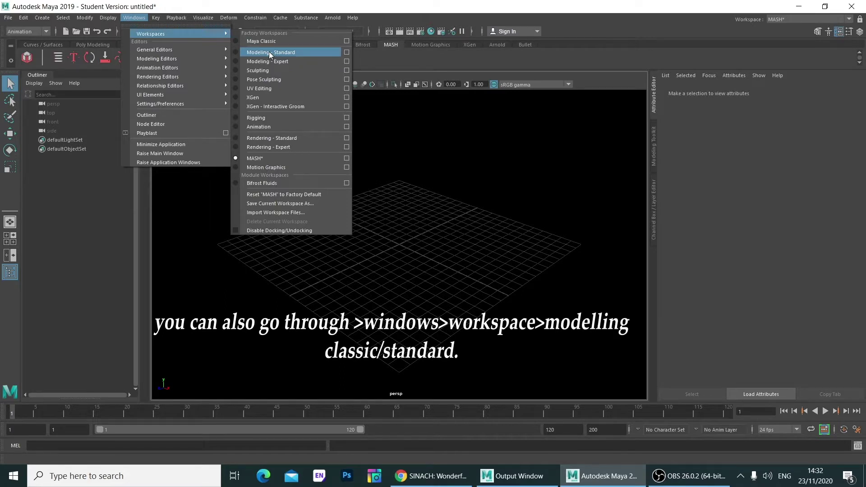
{"action": "left_click", "coordinate": [265, 43]}
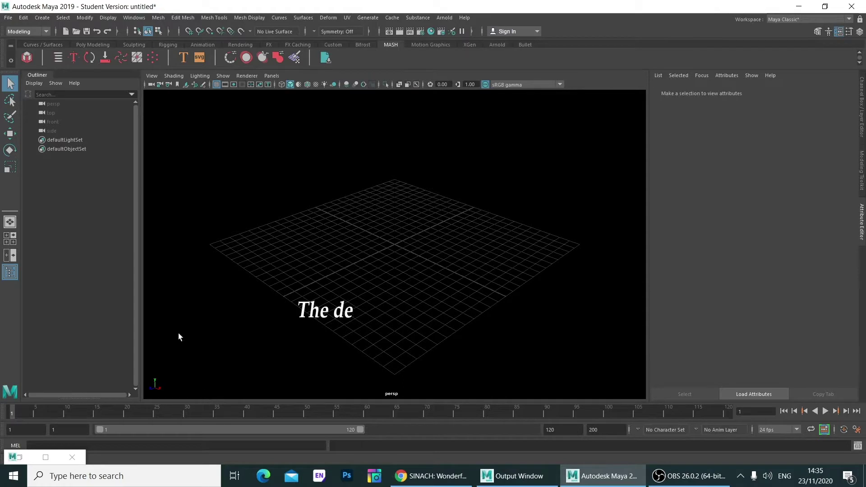
{"action": "left_click", "coordinate": [134, 17]}
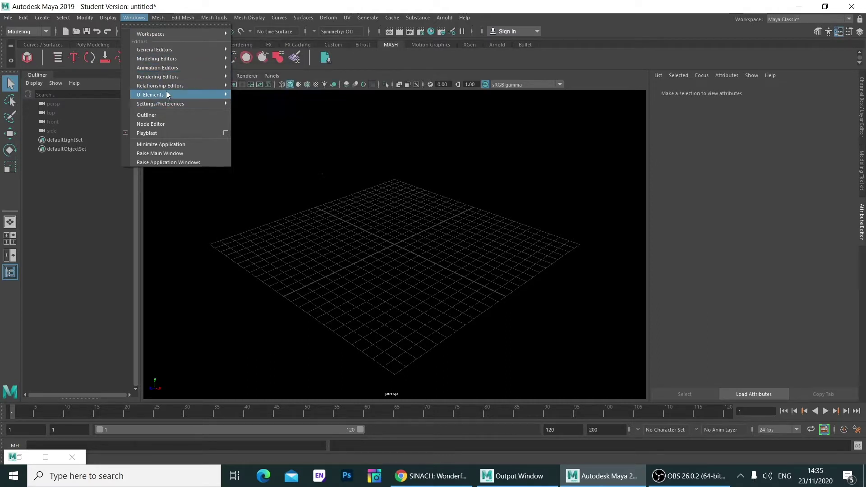
{"action": "mouse_move", "coordinate": [160, 104]}
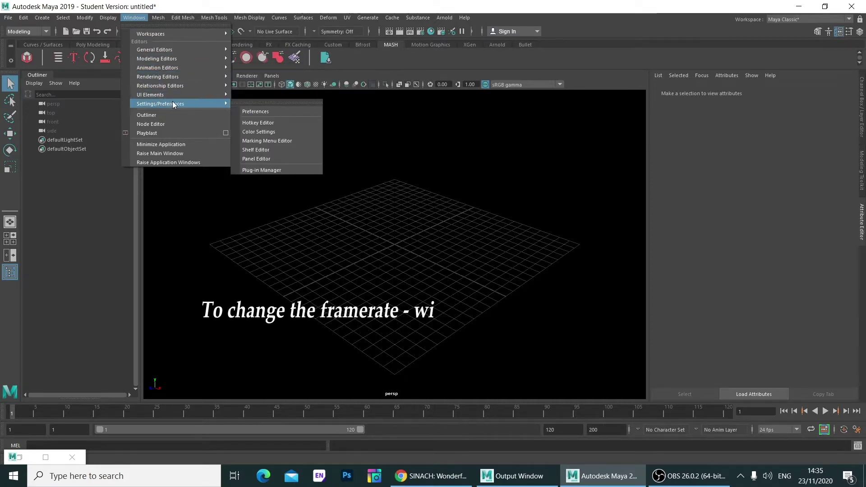
Step: In Preferences, check the Time frame rate, keep 24 fps, and save
{"action": "left_click", "coordinate": [251, 114]}
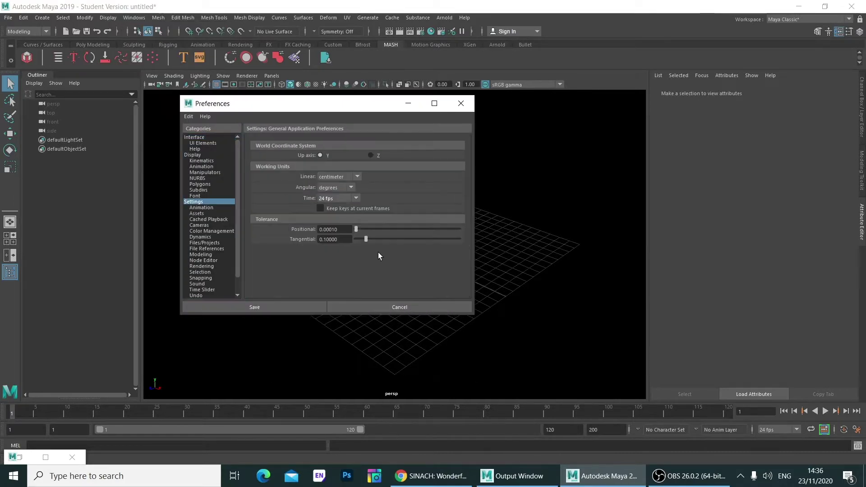
{"action": "left_click", "coordinate": [357, 201]}
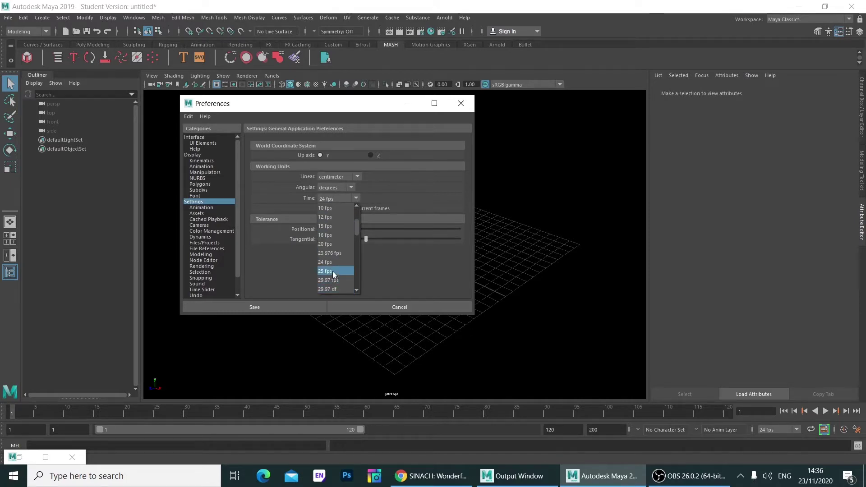
{"action": "left_click", "coordinate": [401, 197]}
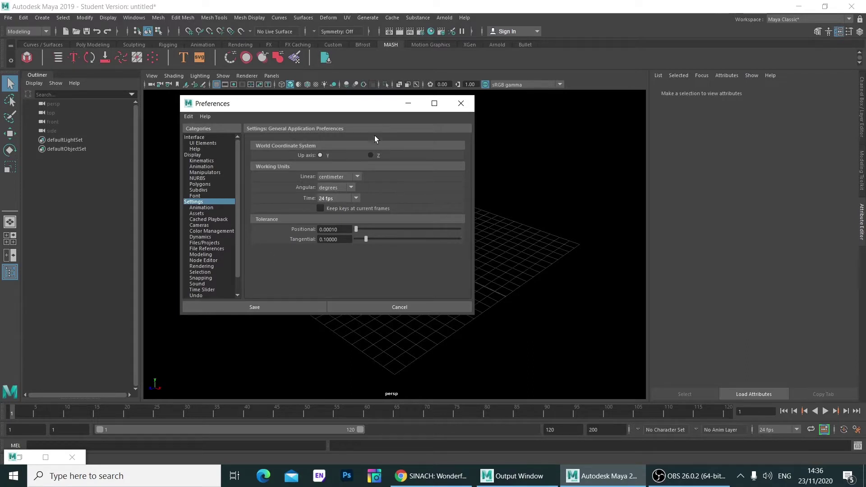
{"action": "left_click", "coordinate": [460, 104]}
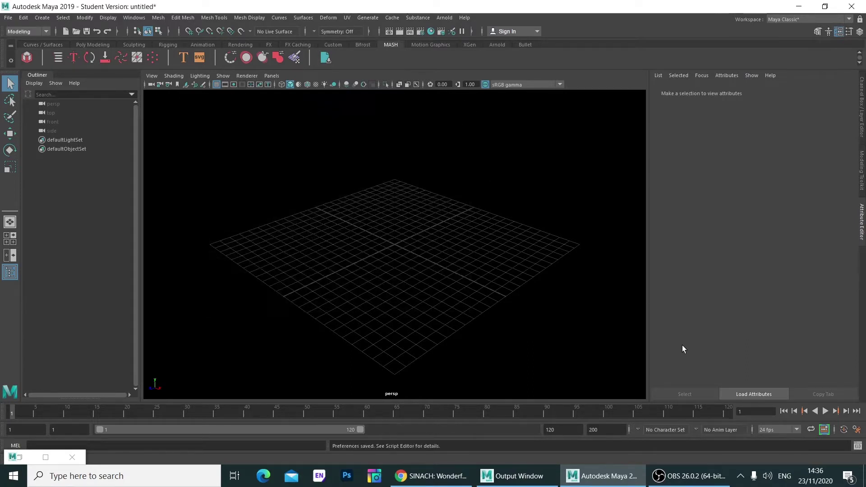
Step: Reopen the time slider preferences and confirm the frame rate stays at 24 fps
{"action": "left_click", "coordinate": [857, 430]}
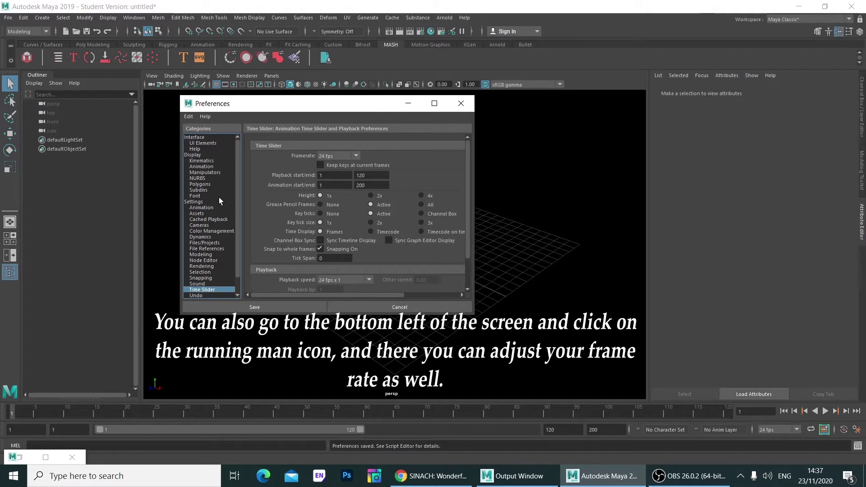
{"action": "left_click", "coordinate": [194, 201]}
{"action": "left_click", "coordinate": [357, 198]}
{"action": "left_click", "coordinate": [358, 198]}
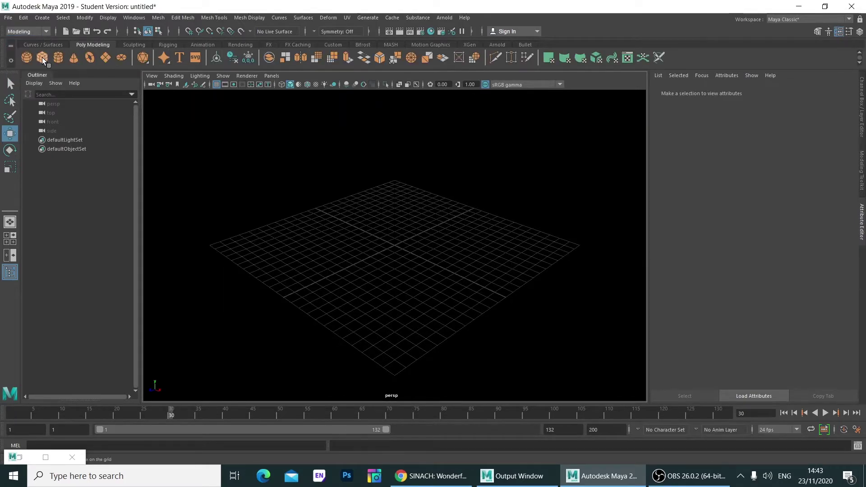
Step: Scale pCube1 up much larger and move it up above the grid
{"action": "mouse_move", "coordinate": [333, 318]}
{"action": "left_mouse_down", "text": "alt"}
{"action": "mouse_move", "coordinate": [407, 319]}
{"action": "mouse_move", "coordinate": [338, 290]}
{"action": "left_mouse_up", "text": "alt"}
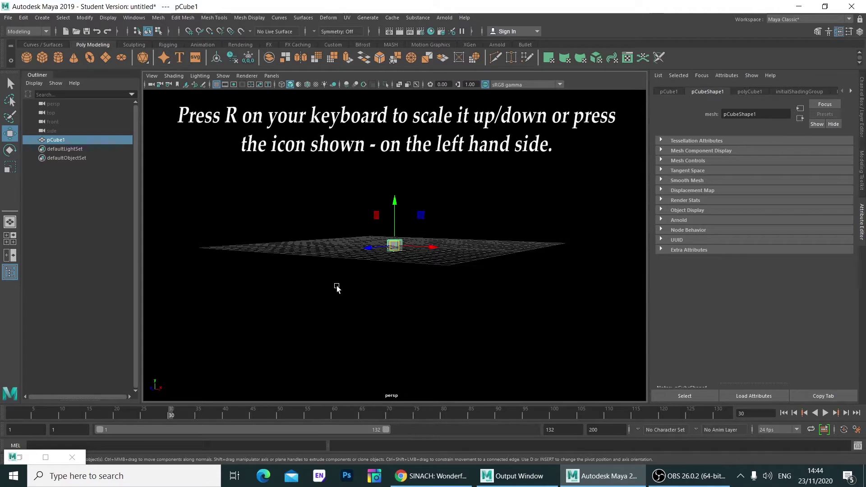
{"action": "mouse_move", "coordinate": [337, 287]}
{"action": "left_mouse_down", "text": "alt"}
{"action": "mouse_move", "coordinate": [352, 295]}
{"action": "mouse_move", "coordinate": [364, 271]}
{"action": "left_mouse_up", "text": "alt"}
{"action": "key", "text": "r"}
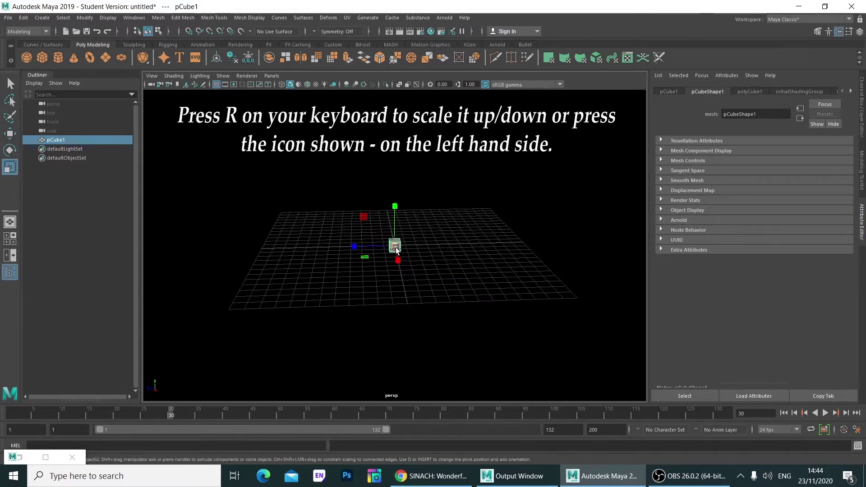
{"action": "left_click_drag", "start_coordinate": [394, 245], "coordinate": [456, 261]}
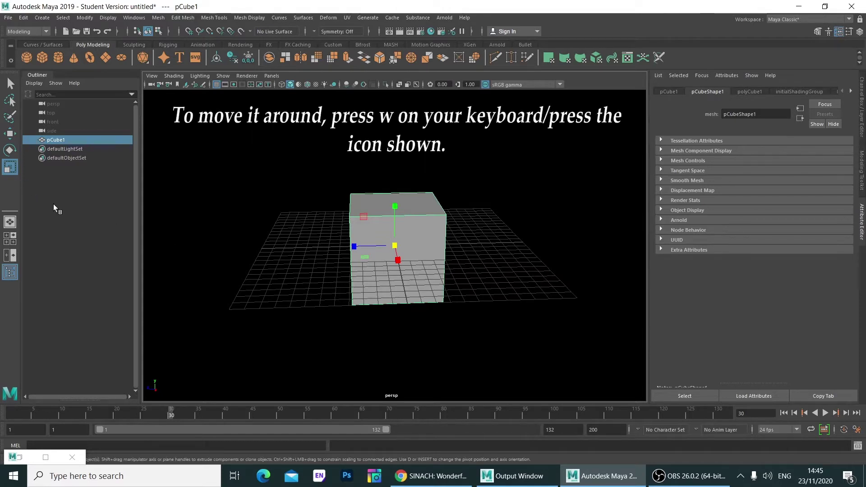
{"action": "key", "text": "w"}
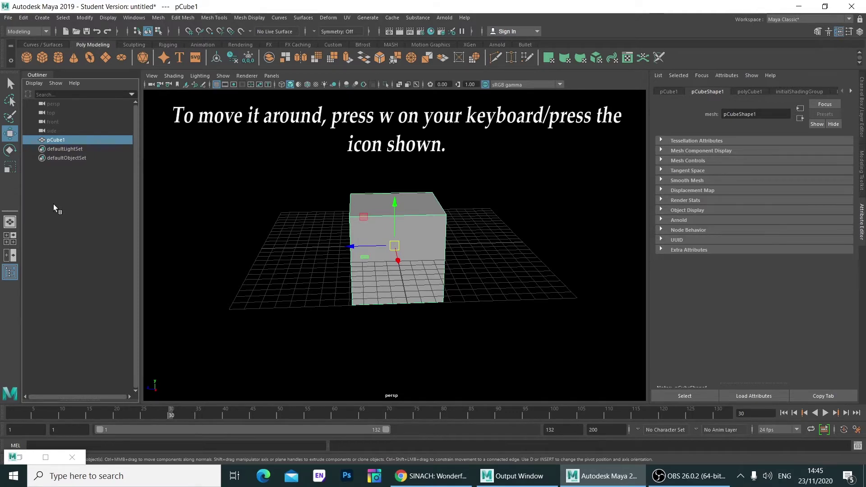
{"action": "double_click", "coordinate": [10, 134]}
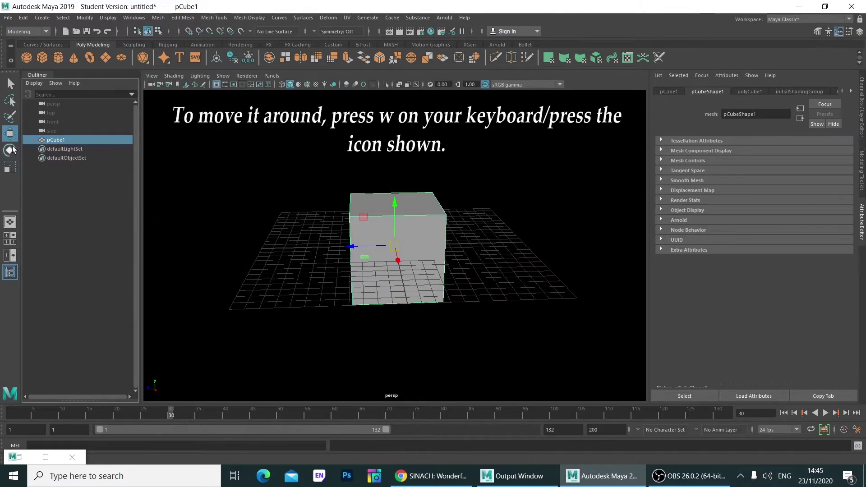
{"action": "mouse_move", "coordinate": [340, 235]}
{"action": "left_mouse_down"}
{"action": "mouse_move", "coordinate": [213, 229]}
{"action": "mouse_move", "coordinate": [369, 229]}
{"action": "mouse_move", "coordinate": [370, 189]}
{"action": "mouse_move", "coordinate": [410, 144]}
{"action": "left_mouse_up"}
Step: Rotate pCube1 to an angle and dolly the camera closer to it
{"action": "key", "text": "e"}
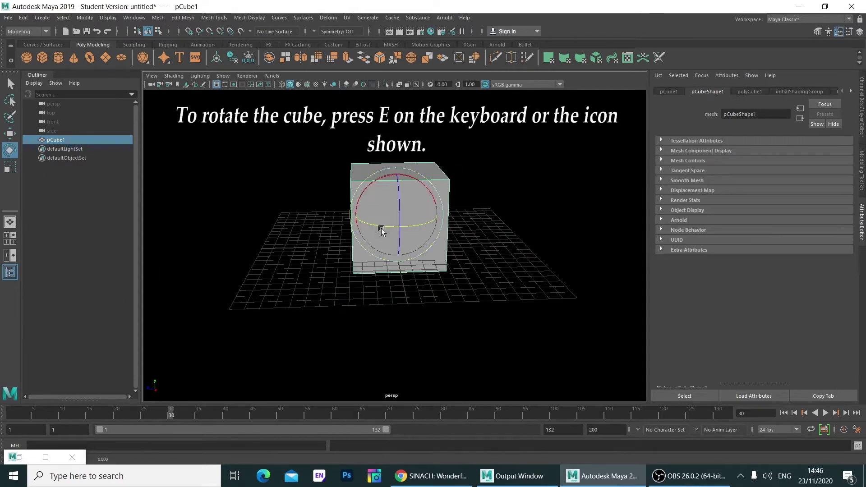
{"action": "left_click_drag", "start_coordinate": [424, 241], "coordinate": [394, 246]}
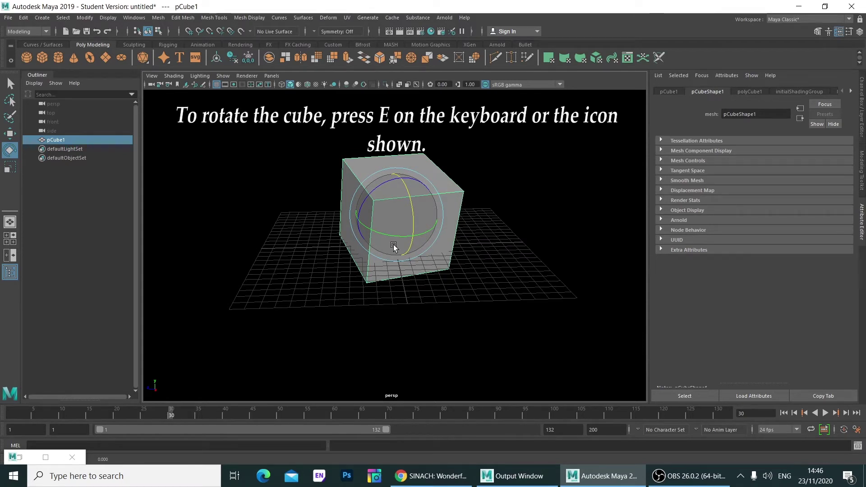
{"action": "double_click", "coordinate": [10, 150]}
{"action": "double_click", "coordinate": [11, 152]}
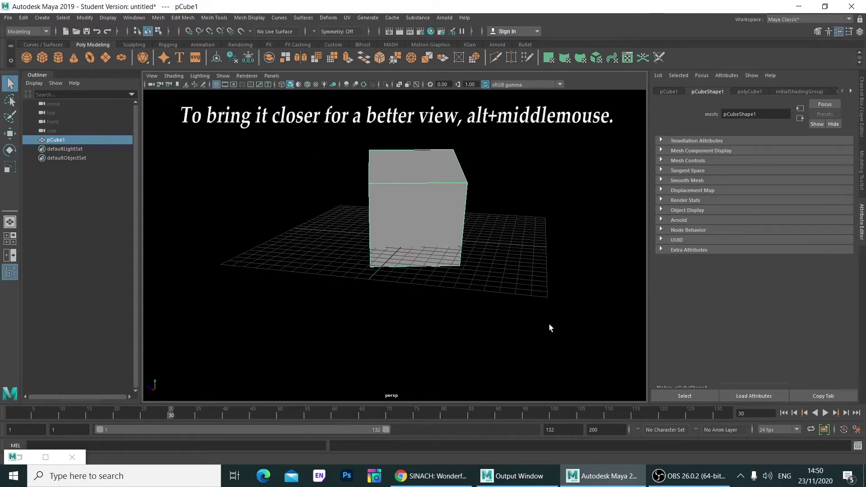
{"action": "mouse_move", "coordinate": [481, 228]}
{"action": "right_mouse_down", "text": "alt"}
{"action": "mouse_move", "coordinate": [500, 319]}
{"action": "mouse_move", "coordinate": [514, 232]}
{"action": "mouse_move", "coordinate": [580, 339]}
{"action": "mouse_move", "coordinate": [554, 309]}
{"action": "right_mouse_up", "text": "alt"}
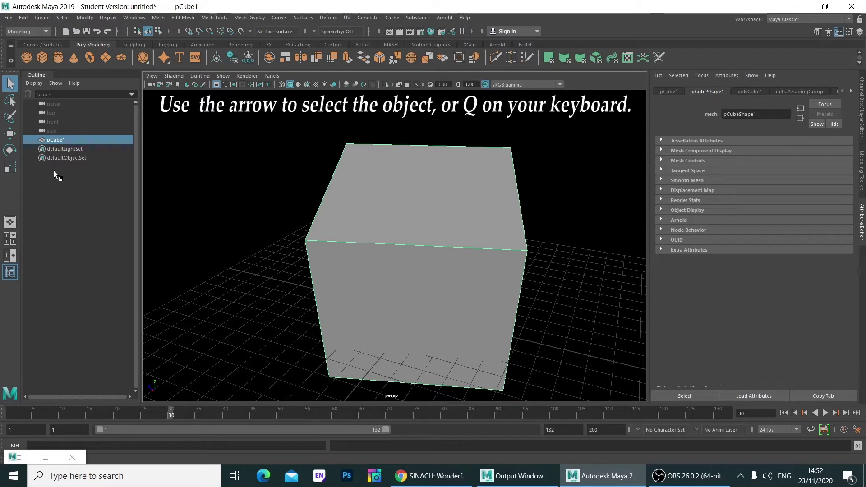
Step: Select pCube1 and adjust its polyCube1 width and subdivision sliders, ending at width 0.971
{"action": "left_click", "coordinate": [576, 219]}
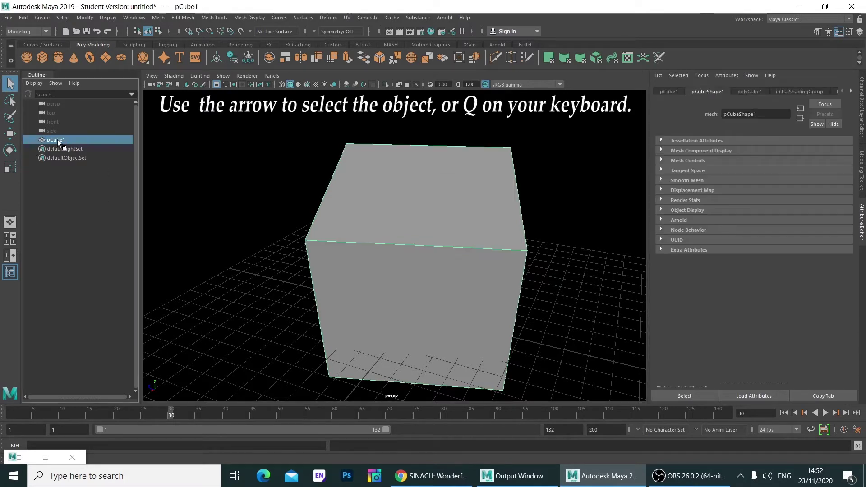
{"action": "left_click", "coordinate": [56, 140]}
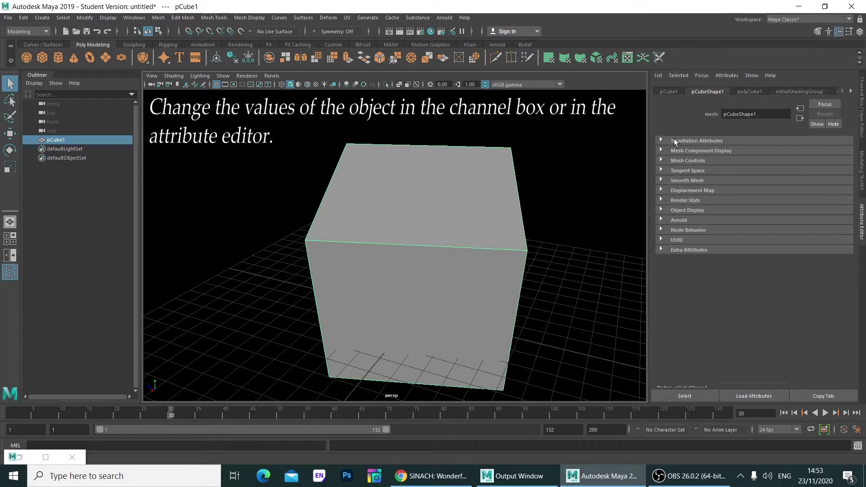
{"action": "left_click", "coordinate": [751, 92]}
{"action": "left_click_drag", "start_coordinate": [759, 151], "coordinate": [762, 191]}
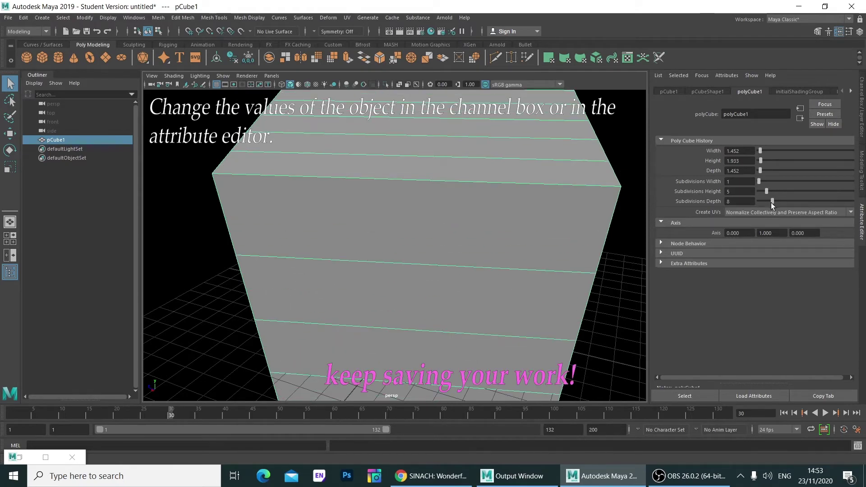
{"action": "mouse_move", "coordinate": [760, 162]}
{"action": "left_mouse_down"}
{"action": "mouse_move", "coordinate": [760, 153]}
{"action": "mouse_move", "coordinate": [760, 171]}
{"action": "mouse_move", "coordinate": [760, 160]}
{"action": "left_mouse_up"}
{"action": "type", "text": "1"}
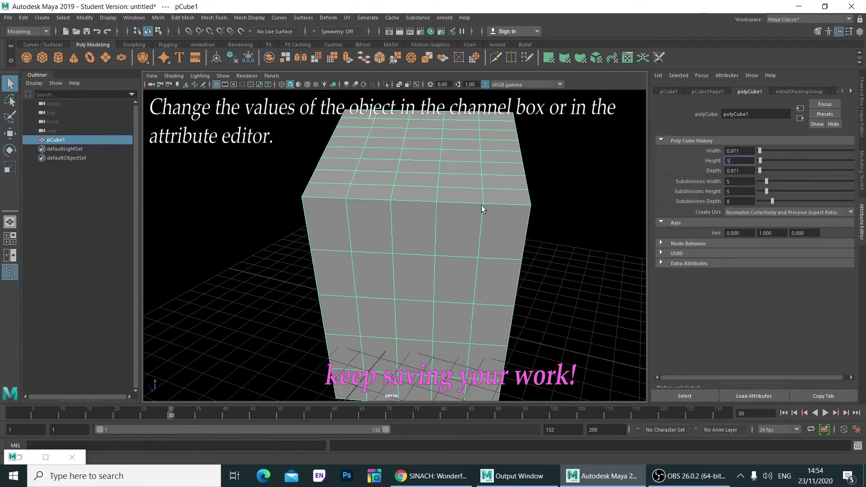
Step: Set the cube height to 1, after trying 0.3 and 1.2, and tumble the view
{"action": "type", "text": ".3"}
{"action": "key", "text": "Return"}
{"action": "type", "text": "1.2"}
{"action": "key", "text": "Return"}
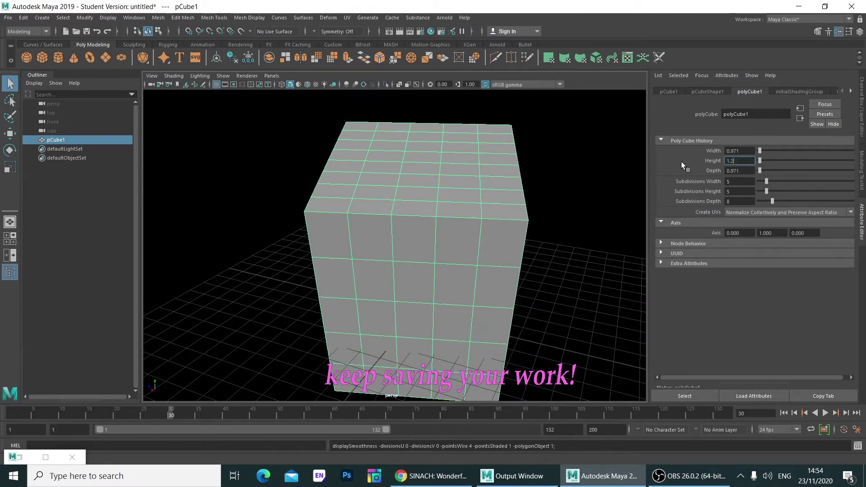
{"action": "left_click_drag", "start_coordinate": [507, 279], "coordinate": [478, 234], "text": "alt"}
{"action": "type", "text": "1"}
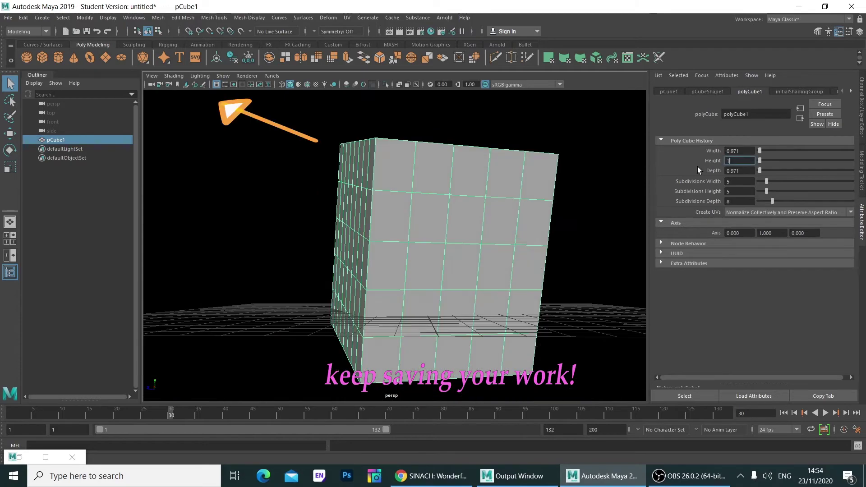
{"action": "key", "text": "Return"}
{"action": "left_click_drag", "start_coordinate": [317, 286], "coordinate": [529, 332], "text": "alt"}
{"action": "right_click_drag", "start_coordinate": [529, 332], "coordinate": [487, 251], "text": "alt"}
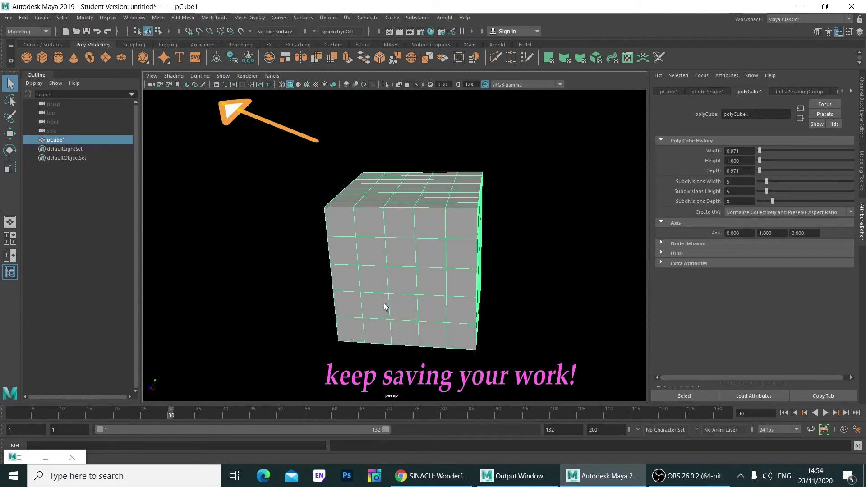
Step: Toggle the viewport ground grid on and off with the panel toolbar Grid button
{"action": "left_click", "coordinate": [216, 84]}
{"action": "left_click", "coordinate": [217, 85]}
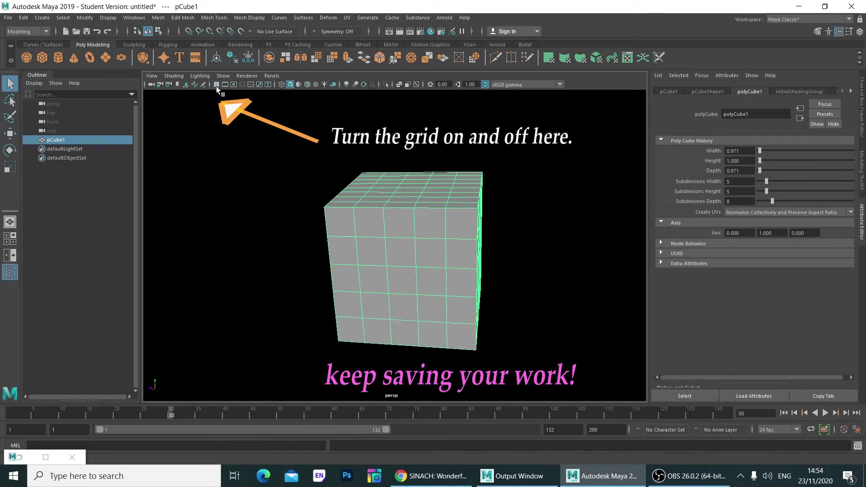
{"action": "left_click", "coordinate": [217, 85]}
{"action": "left_click", "coordinate": [216, 85]}
{"action": "left_click", "coordinate": [217, 85]}
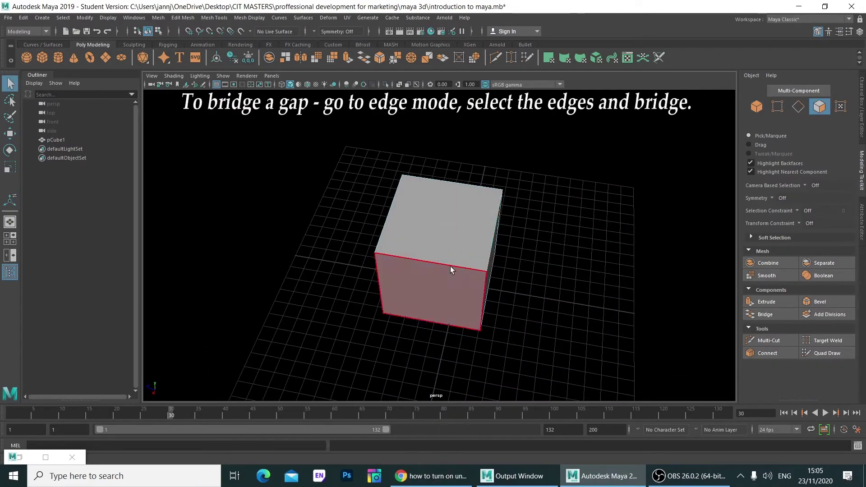
Step: Delete the cube's top and front faces and return to object selection
{"action": "key", "text": "Delete"}
{"action": "key", "text": "F10"}
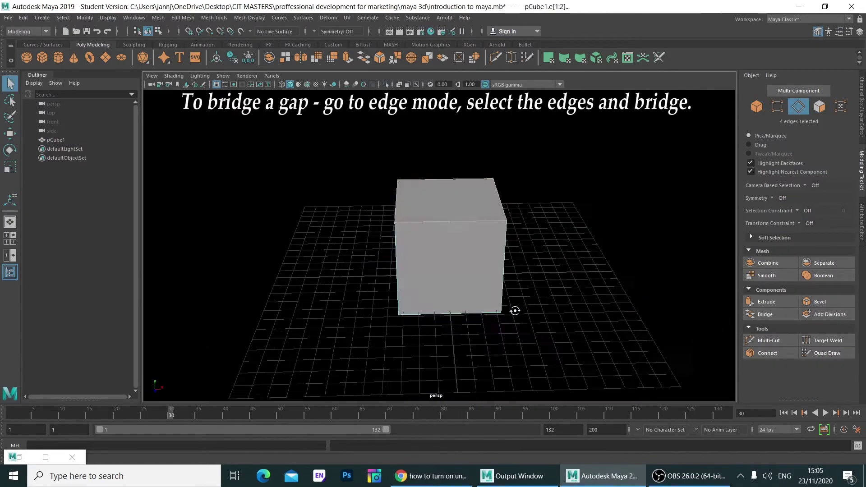
{"action": "left_click", "coordinate": [461, 269]}
{"action": "key", "text": "Delete"}
{"action": "mouse_move", "coordinate": [491, 240]}
{"action": "right_mouse_down"}
{"action": "mouse_move", "coordinate": [493, 277]}
{"action": "mouse_move", "coordinate": [484, 212]}
{"action": "right_mouse_up"}
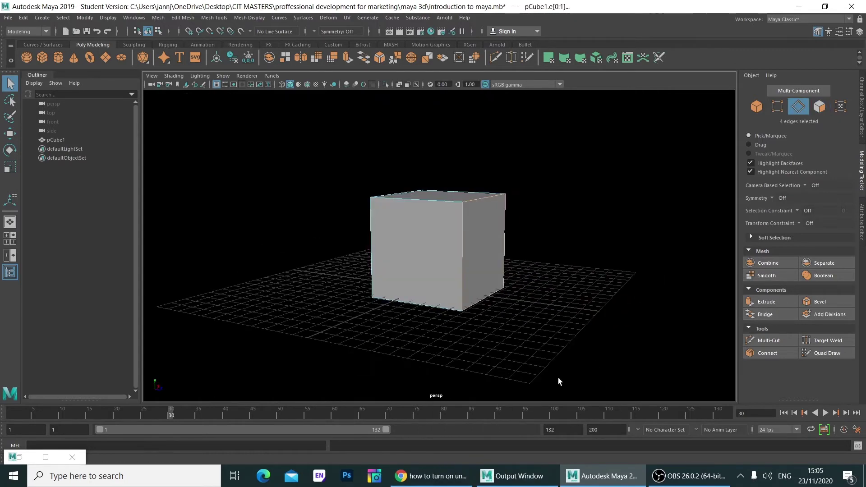
{"action": "right_click_drag", "start_coordinate": [443, 240], "coordinate": [487, 229]}
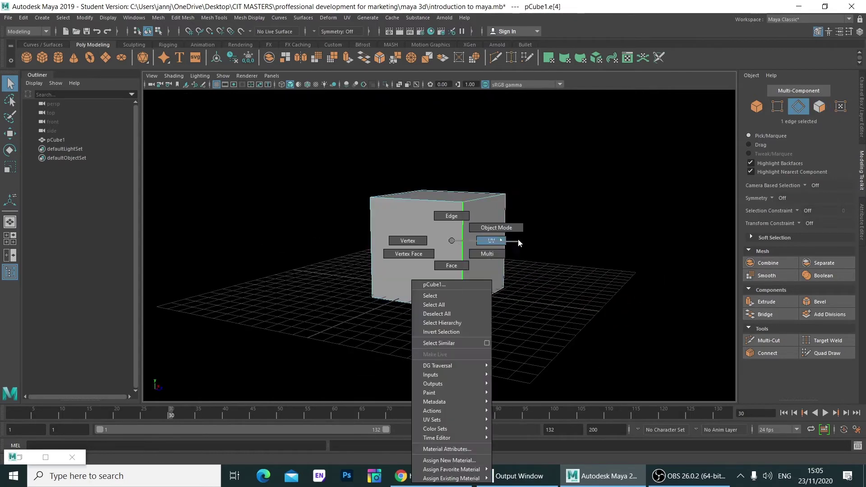
{"action": "left_click", "coordinate": [212, 17]}
Step: Insert several edge loops across the cube with Insert Edge Loop
{"action": "left_click", "coordinate": [225, 85]}
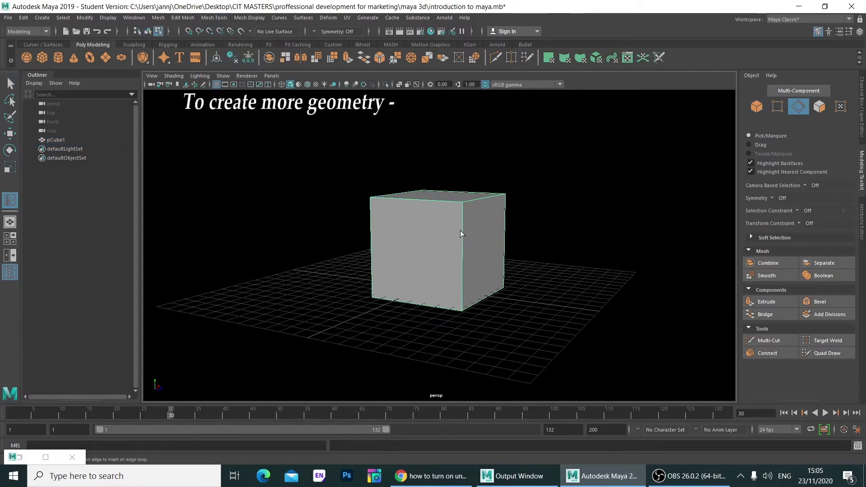
{"action": "left_click", "coordinate": [462, 225]}
{"action": "left_click", "coordinate": [433, 202]}
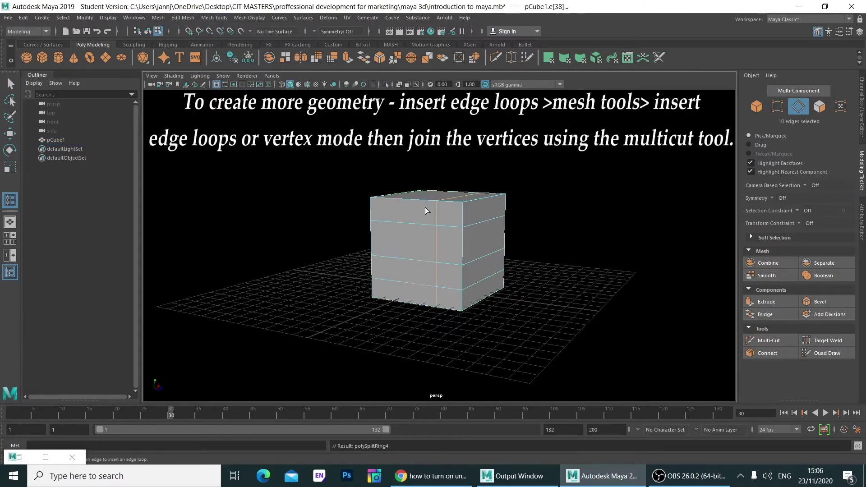
{"action": "key", "text": "q"}
{"action": "right_click_drag", "start_coordinate": [434, 213], "coordinate": [373, 216]}
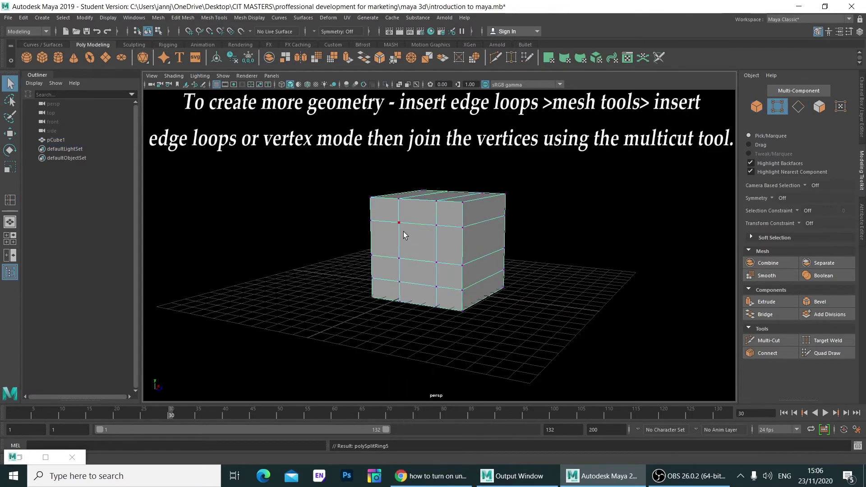
{"action": "mouse_move", "coordinate": [404, 232]}
{"action": "left_mouse_down", "text": "alt"}
{"action": "mouse_move", "coordinate": [351, 311]}
{"action": "mouse_move", "coordinate": [406, 280]}
{"action": "left_mouse_up", "text": "alt"}
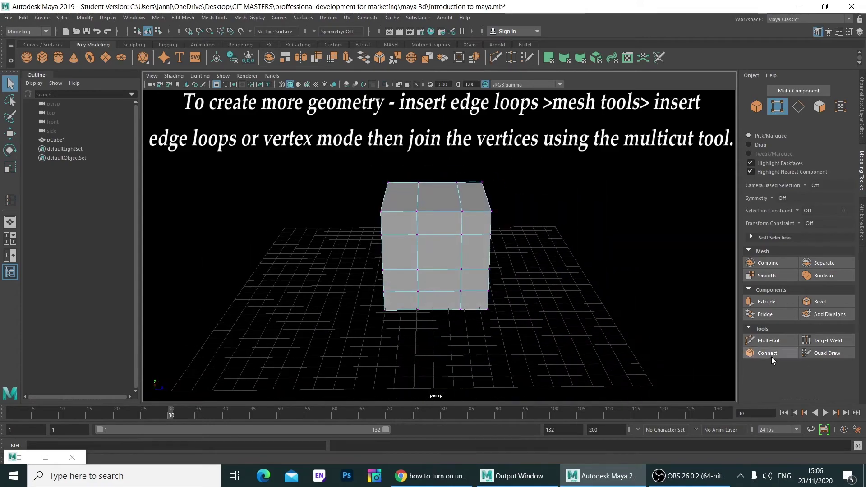
Step: Multi-Cut diagonal edges between vertices to form an X across a face
{"action": "left_click", "coordinate": [769, 340]}
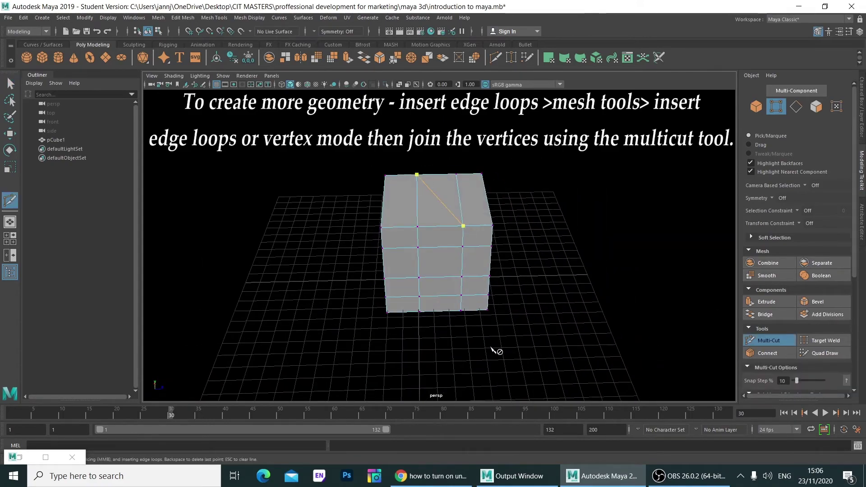
{"action": "left_click_drag", "start_coordinate": [434, 279], "coordinate": [501, 205], "text": "alt"}
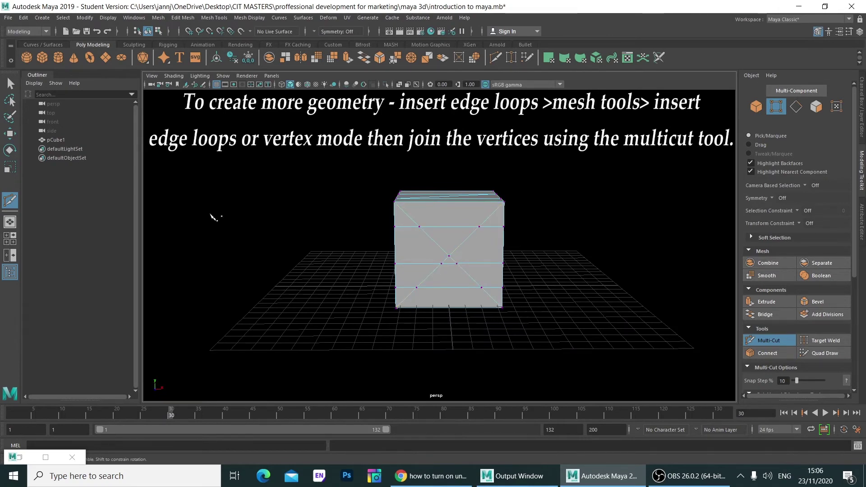
{"action": "left_click_drag", "start_coordinate": [211, 217], "coordinate": [483, 206], "text": "alt"}
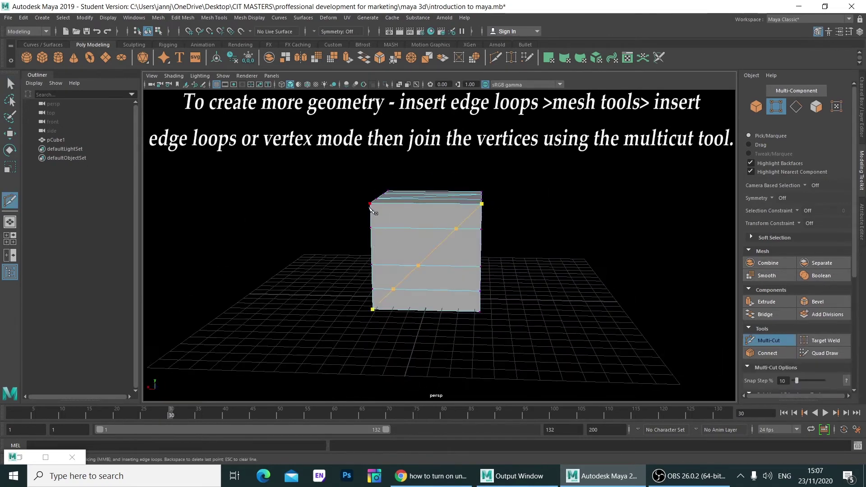
{"action": "key", "text": "q"}
{"action": "mouse_move", "coordinate": [168, 213]}
{"action": "left_mouse_down", "text": "alt"}
{"action": "mouse_move", "coordinate": [344, 309]}
{"action": "mouse_move", "coordinate": [251, 299]}
{"action": "mouse_move", "coordinate": [289, 288]}
{"action": "left_mouse_up", "text": "alt"}
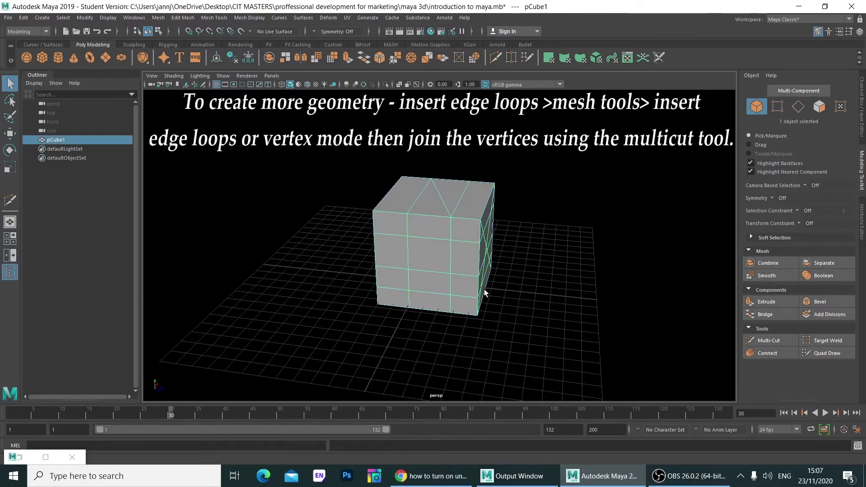
{"action": "left_click_drag", "start_coordinate": [730, 307], "coordinate": [436, 303], "text": "alt"}
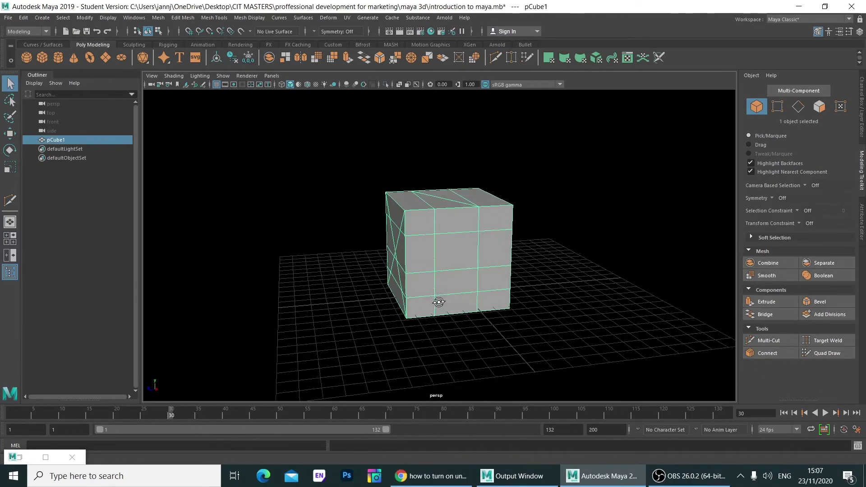
Step: In face mode, select the triangles of the X-cut faces
{"action": "right_click_drag", "start_coordinate": [453, 225], "coordinate": [456, 256]}
{"action": "left_click", "coordinate": [456, 256]}
{"action": "mouse_move", "coordinate": [457, 257]}
{"action": "left_mouse_down", "text": "alt"}
{"action": "mouse_move", "coordinate": [373, 323]}
{"action": "mouse_move", "coordinate": [507, 311]}
{"action": "mouse_move", "coordinate": [477, 233]}
{"action": "mouse_move", "coordinate": [402, 285]}
{"action": "mouse_move", "coordinate": [421, 257]}
{"action": "left_mouse_up", "text": "alt"}
{"action": "left_click", "coordinate": [507, 311]}
{"action": "left_click", "coordinate": [479, 277], "text": "shift"}
{"action": "left_click", "coordinate": [479, 259], "text": "shift"}
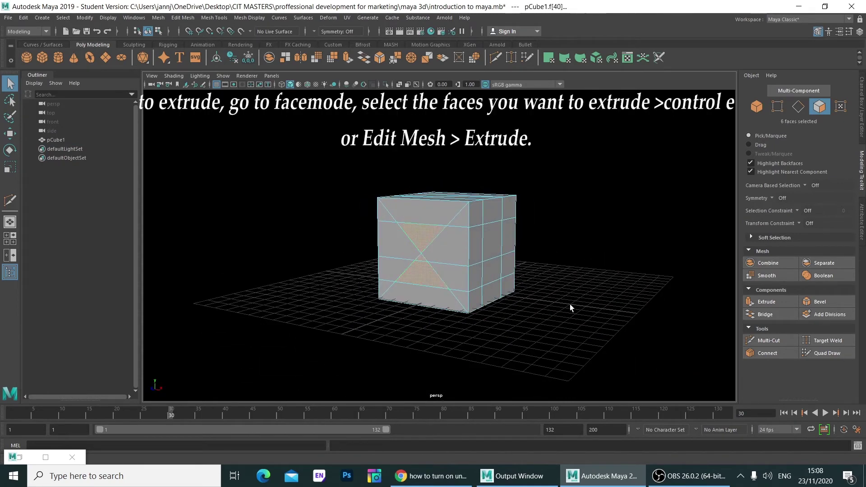
Step: Extrude the selected faces twice, pulling each extrusion outward
{"action": "left_click_drag", "start_coordinate": [570, 308], "coordinate": [496, 275], "text": "alt"}
{"action": "key", "text": "ctrl+e"}
{"action": "mouse_move", "coordinate": [361, 210]}
{"action": "left_mouse_down"}
{"action": "mouse_move", "coordinate": [287, 221]}
{"action": "mouse_move", "coordinate": [517, 309]}
{"action": "mouse_move", "coordinate": [406, 270]}
{"action": "mouse_move", "coordinate": [273, 362]}
{"action": "mouse_move", "coordinate": [253, 271]}
{"action": "left_mouse_up"}
{"action": "mouse_move", "coordinate": [261, 221]}
{"action": "left_mouse_down"}
{"action": "mouse_move", "coordinate": [231, 224]}
{"action": "mouse_move", "coordinate": [304, 339]}
{"action": "left_mouse_up"}
{"action": "key", "text": "ctrl+e"}
Step: Extrude once more with thickness 4.5 and 4 divisions, then deselect and return to Object Mode
{"action": "key", "text": "ctrl+e"}
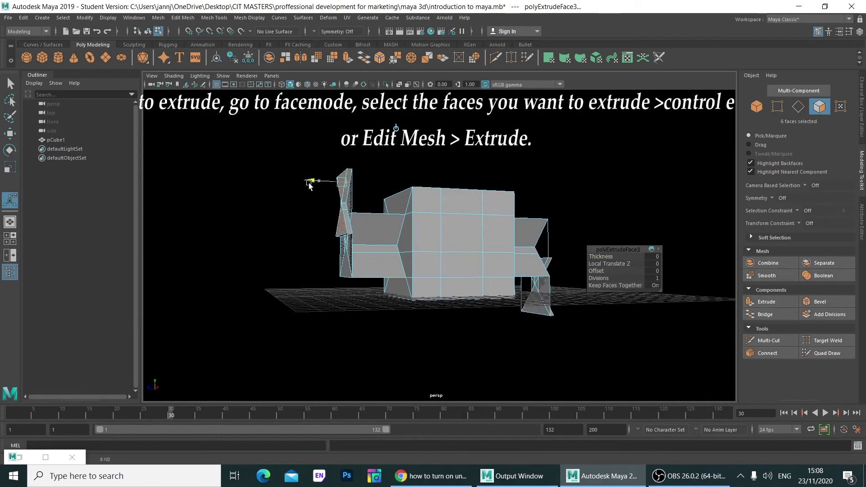
{"action": "left_click_drag", "start_coordinate": [310, 180], "coordinate": [271, 189]}
{"action": "mouse_move", "coordinate": [271, 190]}
{"action": "left_mouse_down", "text": "alt"}
{"action": "mouse_move", "coordinate": [406, 316]}
{"action": "mouse_move", "coordinate": [460, 312]}
{"action": "left_mouse_up", "text": "alt"}
{"action": "key", "text": "ctrl+e"}
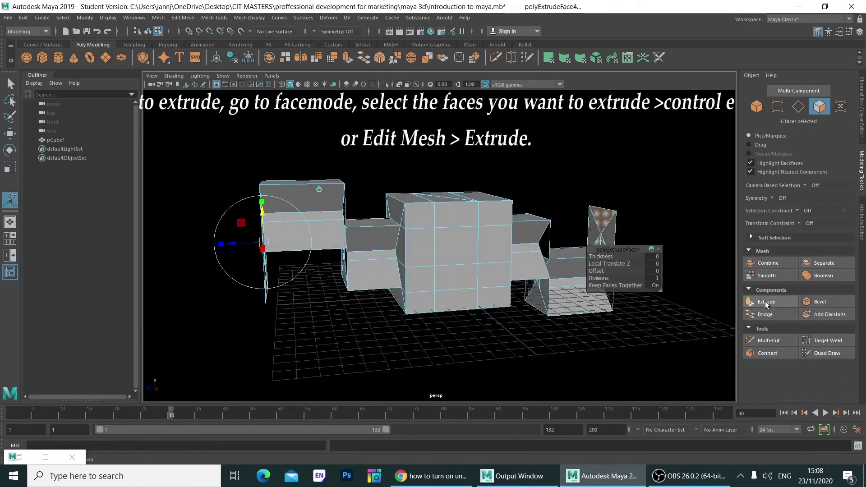
{"action": "mouse_move", "coordinate": [260, 166]}
{"action": "left_mouse_down"}
{"action": "mouse_move", "coordinate": [266, 329]}
{"action": "mouse_move", "coordinate": [325, 357]}
{"action": "mouse_move", "coordinate": [128, 337]}
{"action": "mouse_move", "coordinate": [465, 320]}
{"action": "left_mouse_up"}
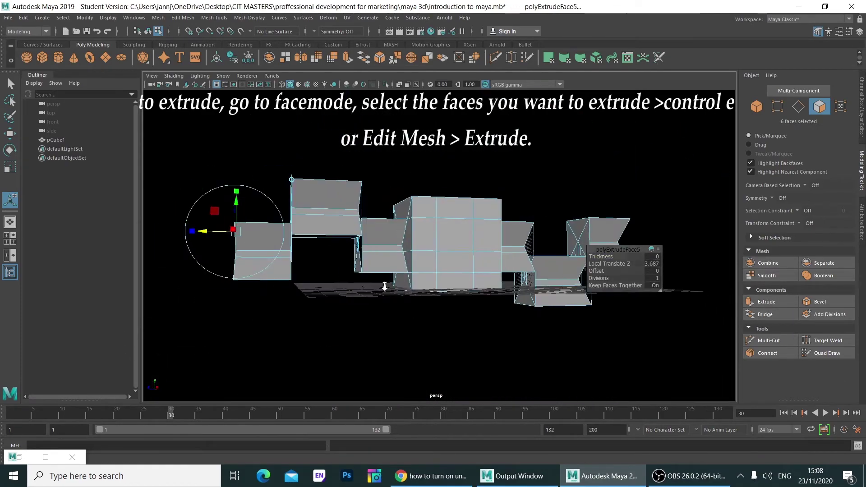
{"action": "mouse_move", "coordinate": [596, 256]}
{"action": "left_mouse_down"}
{"action": "mouse_move", "coordinate": [613, 256]}
{"action": "mouse_move", "coordinate": [605, 278]}
{"action": "mouse_move", "coordinate": [613, 257]}
{"action": "left_mouse_up"}
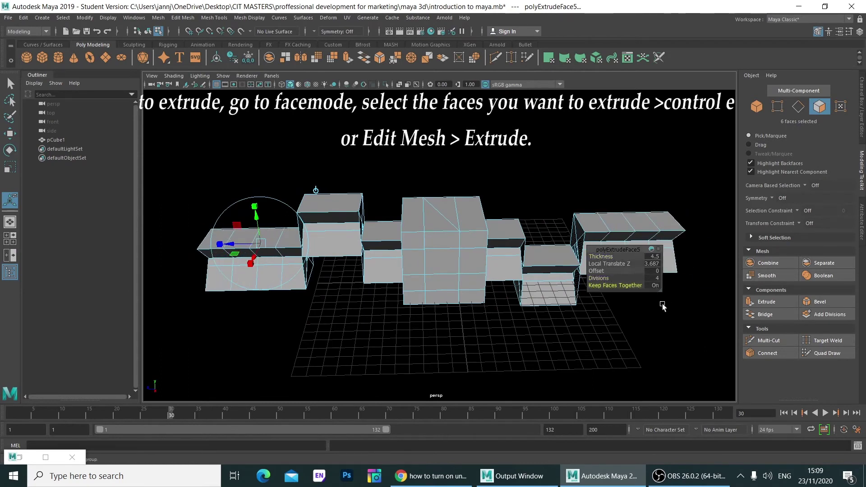
{"action": "key", "text": "ctrl+z"}
{"action": "left_click", "coordinate": [449, 337]}
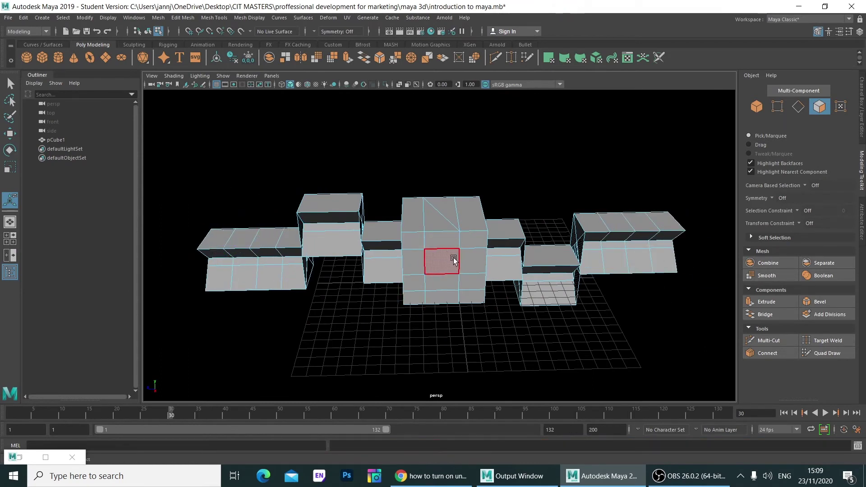
{"action": "key", "text": "F8"}
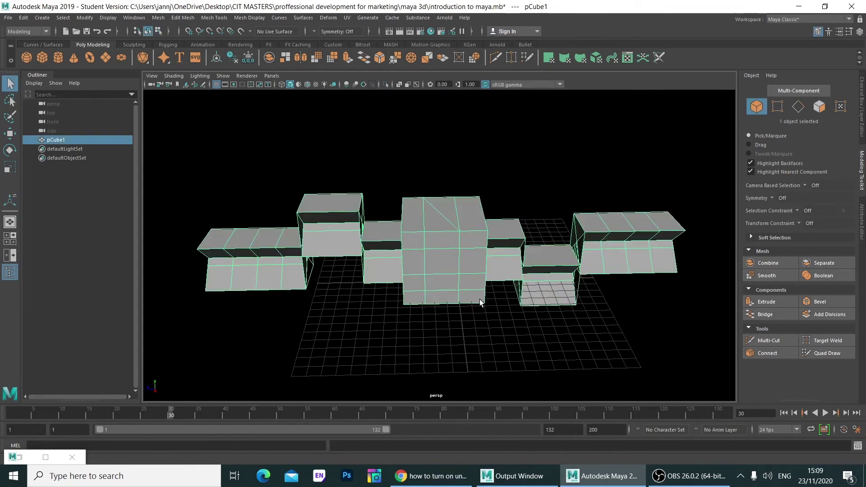
Step: Create a polygon cylinder, scale it and sink it into the centre cube
{"action": "left_click", "coordinate": [58, 57]}
{"action": "key", "text": "r"}
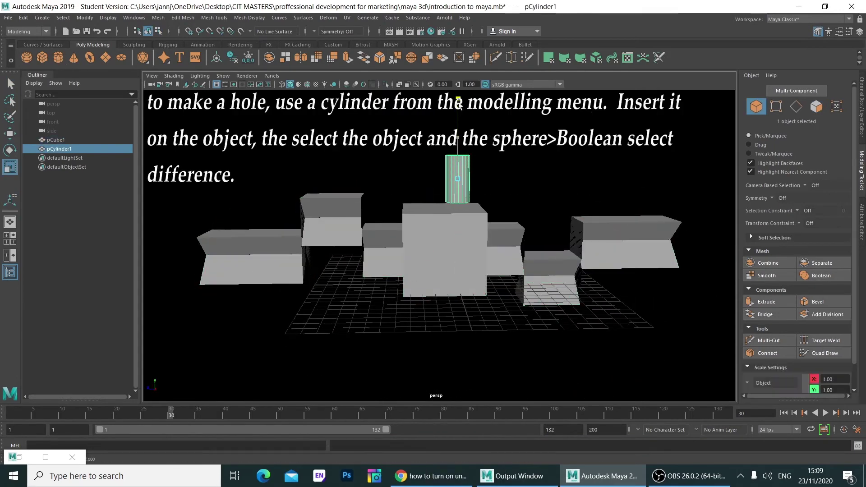
{"action": "key", "text": "w"}
{"action": "left_click_drag", "start_coordinate": [455, 224], "coordinate": [439, 226]}
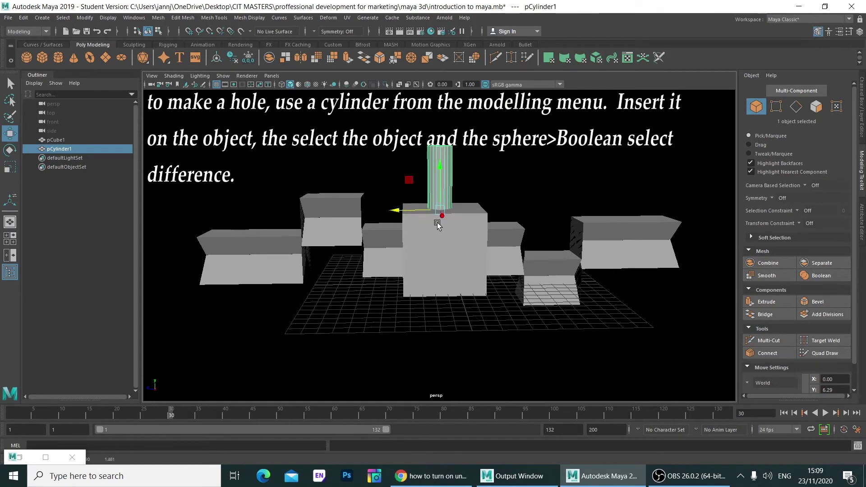
{"action": "key", "text": "r"}
{"action": "left_click_drag", "start_coordinate": [440, 167], "coordinate": [440, 212]}
{"action": "key", "text": "w"}
{"action": "left_click_drag", "start_coordinate": [440, 212], "coordinate": [473, 289], "text": "alt"}
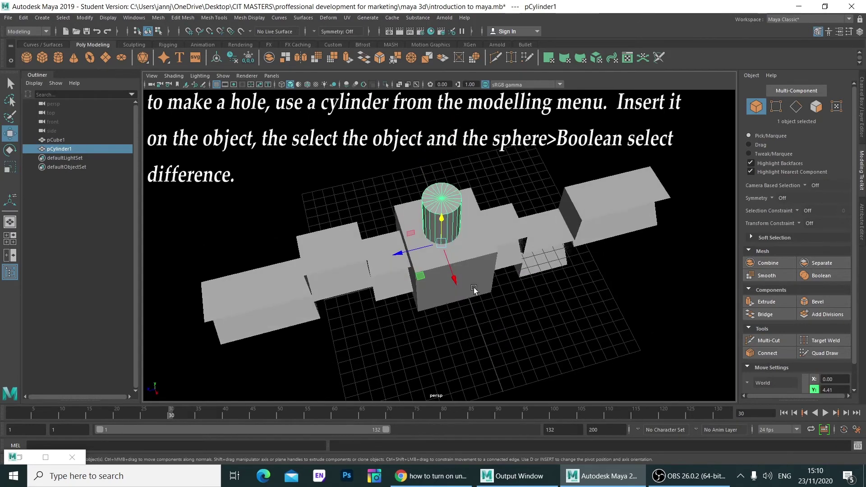
Step: Boolean the cube and cylinder with the Operation set to difference
{"action": "left_click", "coordinate": [474, 288], "text": "shift"}
{"action": "left_click", "coordinate": [821, 275]}
{"action": "left_click", "coordinate": [652, 256]}
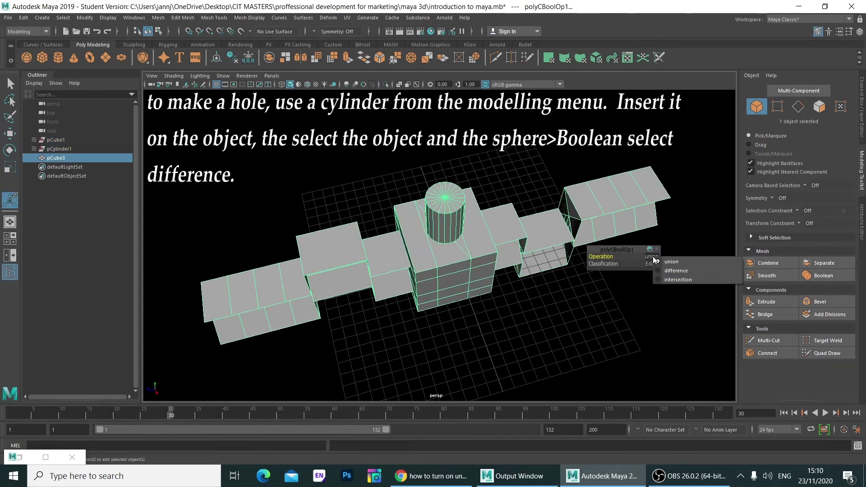
{"action": "left_click", "coordinate": [678, 280]}
{"action": "left_click", "coordinate": [652, 256]}
{"action": "left_click", "coordinate": [676, 271]}
{"action": "left_click_drag", "start_coordinate": [676, 271], "coordinate": [500, 274], "text": "alt"}
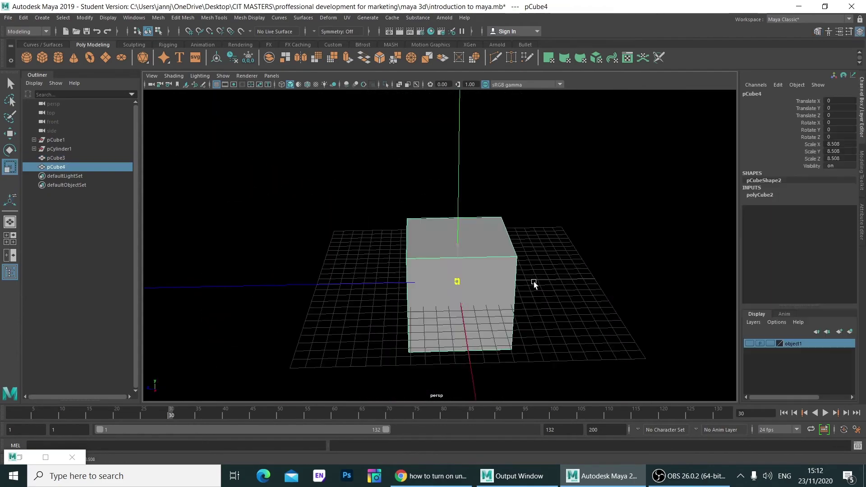
Step: Scale pCube4 up to 12.914 and set polyCube2 subdivisions height 4, depth 3
{"action": "left_click_drag", "start_coordinate": [460, 304], "coordinate": [499, 294]}
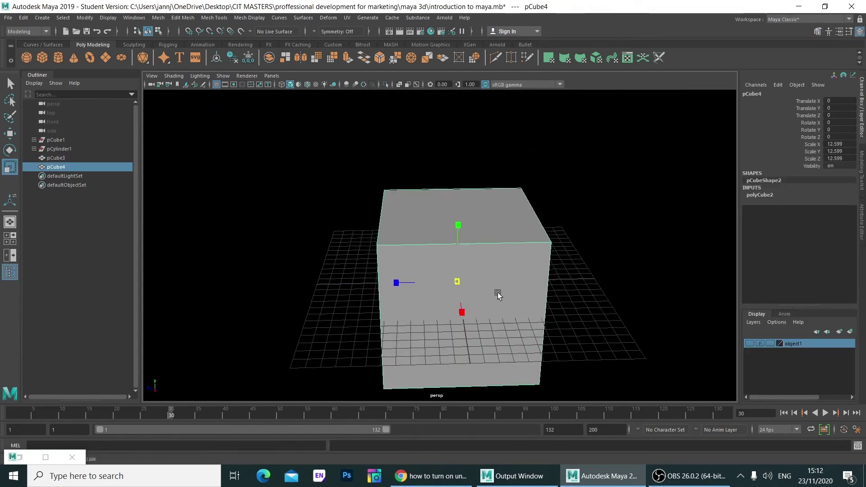
{"action": "left_click_drag", "start_coordinate": [389, 372], "coordinate": [483, 371], "text": "alt"}
{"action": "left_click", "coordinate": [760, 194]}
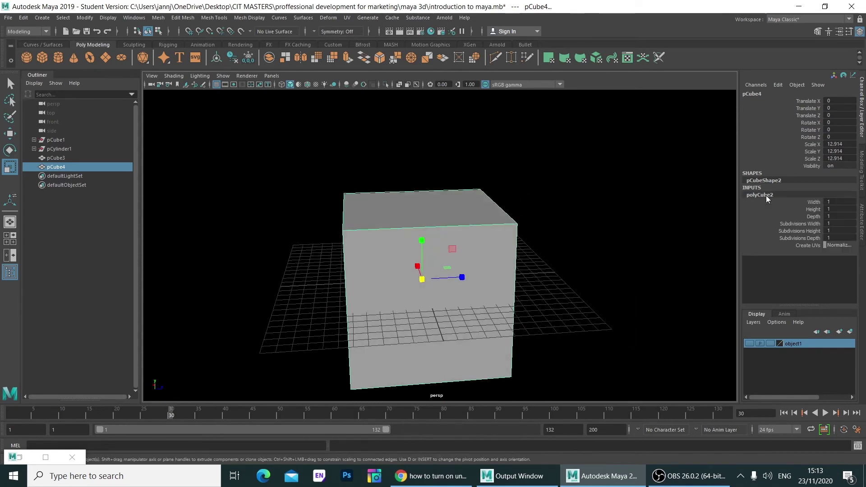
{"action": "mouse_move", "coordinate": [830, 231]}
{"action": "left_mouse_down"}
{"action": "mouse_move", "coordinate": [843, 230]}
{"action": "mouse_move", "coordinate": [844, 246]}
{"action": "left_mouse_up"}
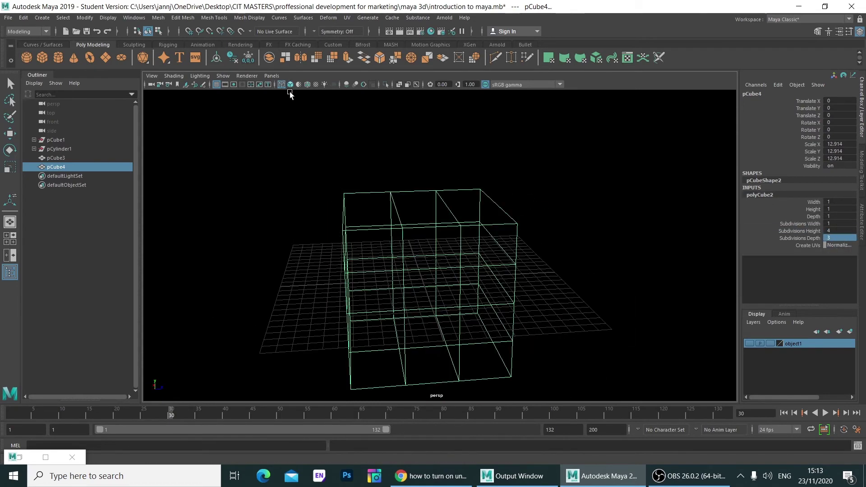
Step: Hide the ground grid and pick a face on pCube4
{"action": "mouse_move", "coordinate": [510, 322]}
{"action": "left_mouse_down", "text": "alt"}
{"action": "mouse_move", "coordinate": [359, 340]}
{"action": "mouse_move", "coordinate": [677, 309]}
{"action": "mouse_move", "coordinate": [282, 293]}
{"action": "left_mouse_up", "text": "alt"}
{"action": "left_click", "coordinate": [283, 293]}
{"action": "left_click", "coordinate": [215, 84]}
{"action": "left_click_drag", "start_coordinate": [316, 252], "coordinate": [368, 265], "text": "alt"}
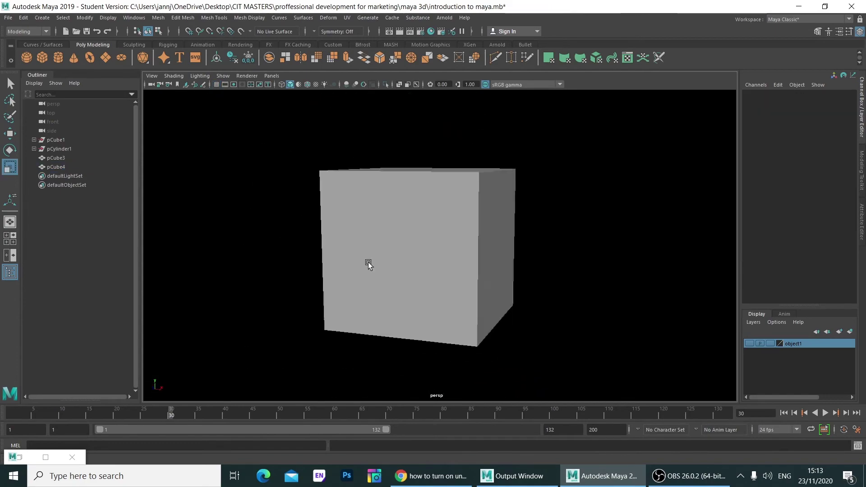
{"action": "right_click_drag", "start_coordinate": [469, 236], "coordinate": [469, 267]}
{"action": "mouse_move", "coordinate": [469, 267]}
{"action": "left_mouse_down", "text": "alt"}
{"action": "mouse_move", "coordinate": [405, 285]}
{"action": "mouse_move", "coordinate": [507, 232]}
{"action": "mouse_move", "coordinate": [564, 253]}
{"action": "left_mouse_up", "text": "alt"}
Step: Extrude three faces of the subdivided cube (a side, the top and another) outward into arms
{"action": "left_click", "coordinate": [507, 232]}
{"action": "key", "text": "ctrl+e"}
{"action": "mouse_move", "coordinate": [564, 253]}
{"action": "left_mouse_down", "text": "alt"}
{"action": "mouse_move", "coordinate": [459, 184]}
{"action": "mouse_move", "coordinate": [459, 148]}
{"action": "left_mouse_up", "text": "alt"}
{"action": "left_click", "coordinate": [459, 184]}
{"action": "key", "text": "ctrl+e"}
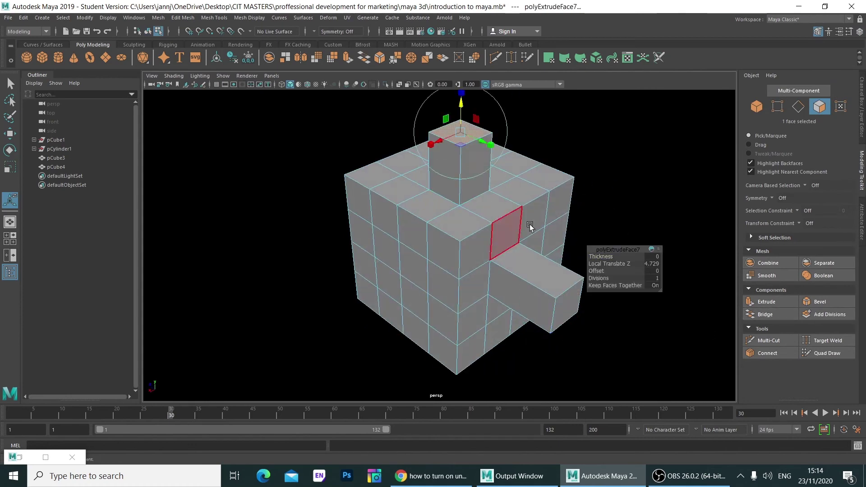
{"action": "left_click", "coordinate": [766, 302]}
{"action": "left_click", "coordinate": [377, 228]}
{"action": "mouse_move", "coordinate": [377, 228]}
{"action": "left_mouse_down", "text": "alt"}
{"action": "mouse_move", "coordinate": [356, 333]}
{"action": "mouse_move", "coordinate": [406, 316]}
{"action": "left_mouse_up", "text": "alt"}
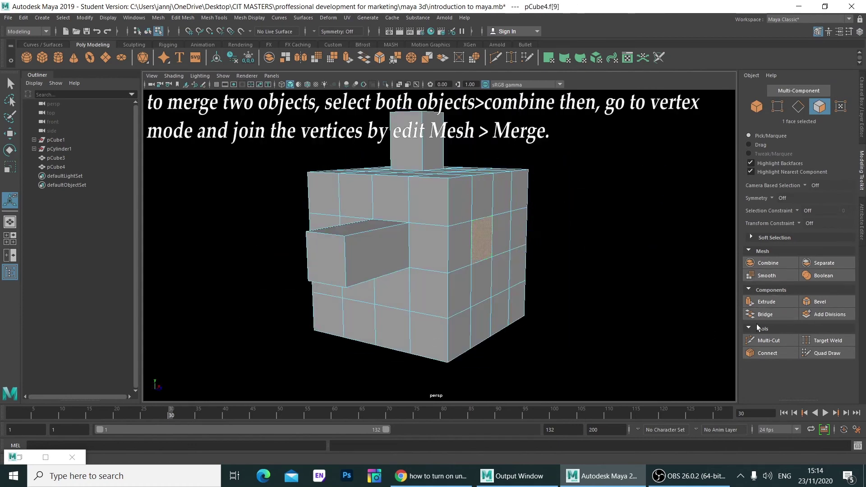
Step: Duplicate the extruded cube as pCube5 and move it beside the original
{"action": "key", "text": "F8"}
{"action": "scroll", "coordinate": [450, 332], "scroll_direction": "down", "scroll_amount": 3}
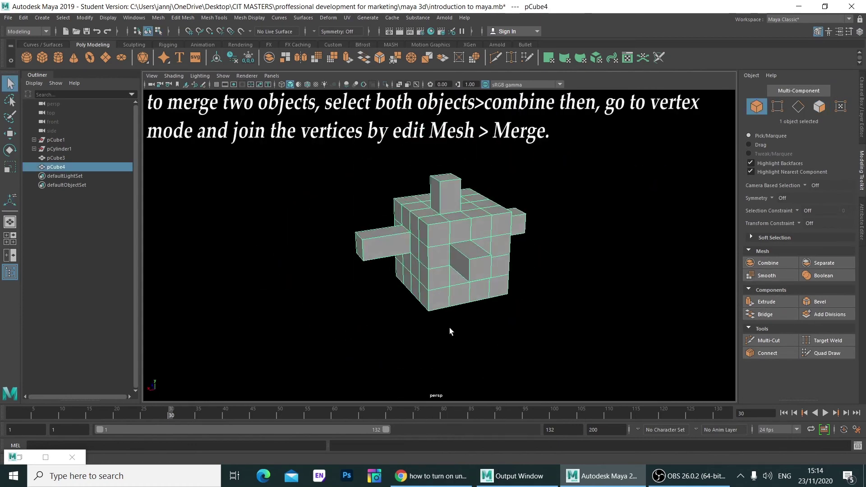
{"action": "key", "text": "ctrl+d"}
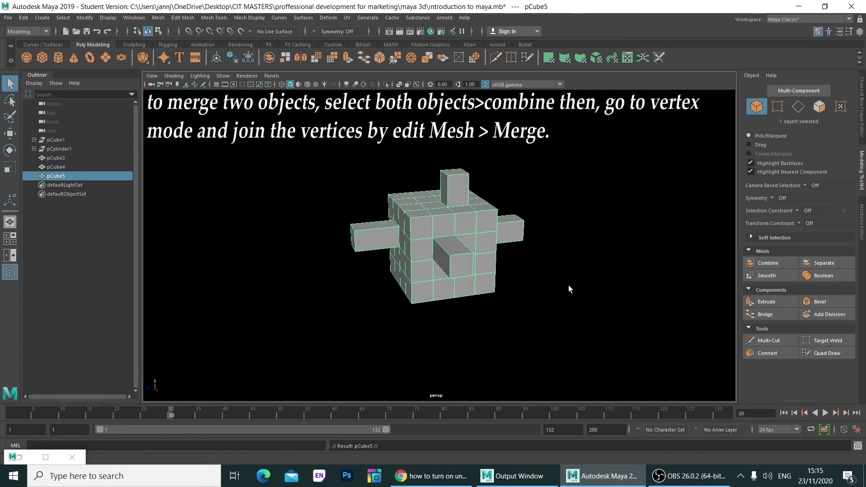
{"action": "key", "text": "w"}
{"action": "left_click_drag", "start_coordinate": [451, 248], "coordinate": [587, 235]}
Step: Select both copies and combine them into one mesh, pCube6
{"action": "left_click", "coordinate": [466, 316]}
{"action": "left_click", "coordinate": [469, 303]}
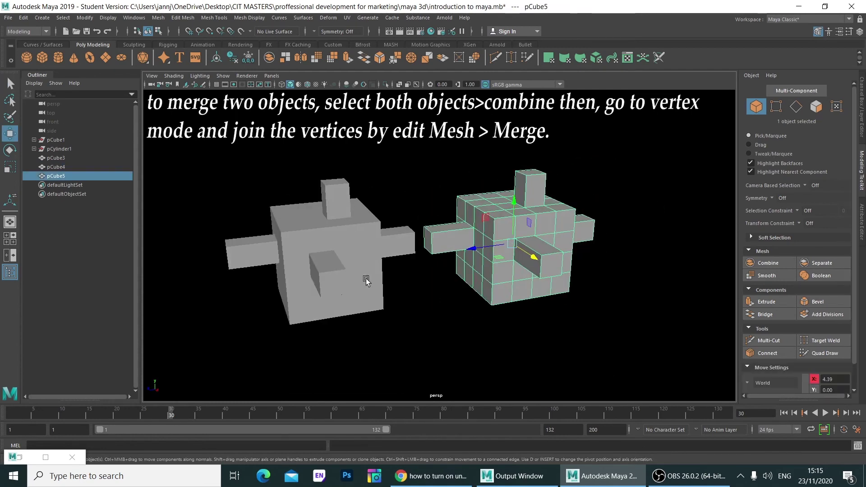
{"action": "left_click_drag", "start_coordinate": [499, 267], "coordinate": [496, 251], "text": "alt"}
{"action": "left_click", "coordinate": [316, 270], "text": "shift"}
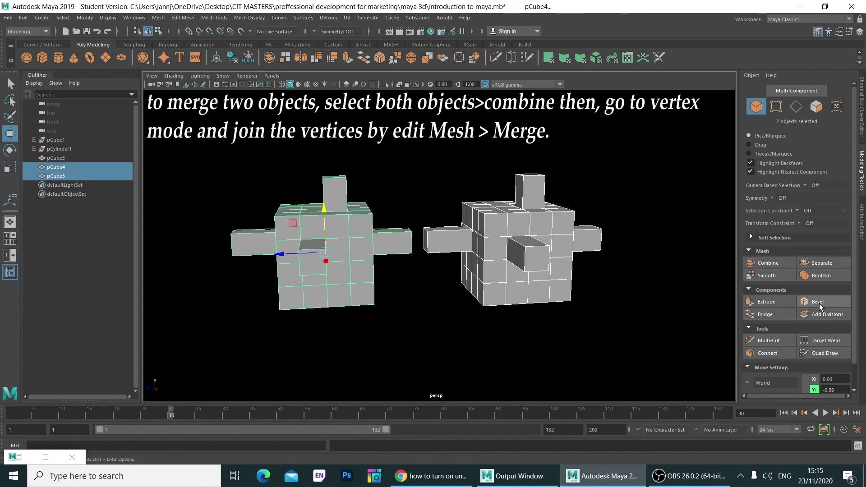
{"action": "left_click", "coordinate": [768, 262]}
Step: Merge the first selected arm-tip vertices of pCube6 with Edit Mesh > Merge
{"action": "key", "text": "F9"}
{"action": "left_click", "coordinate": [427, 232]}
{"action": "left_click", "coordinate": [204, 17]}
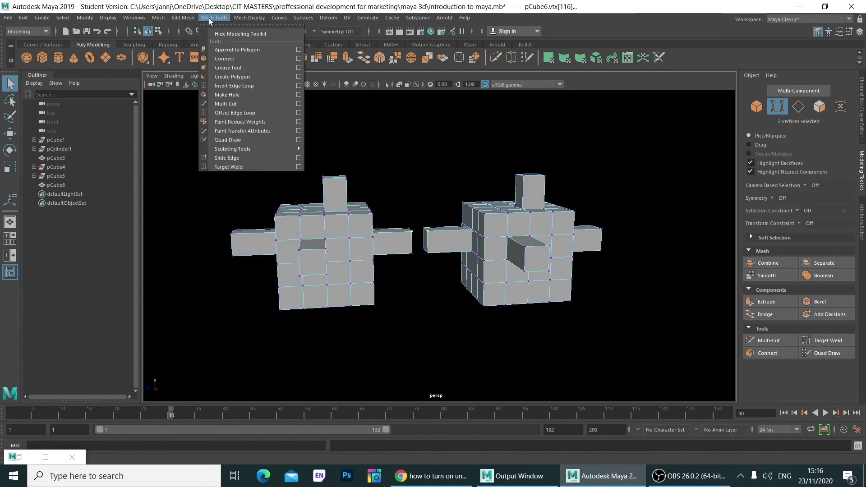
{"action": "left_click", "coordinate": [194, 112]}
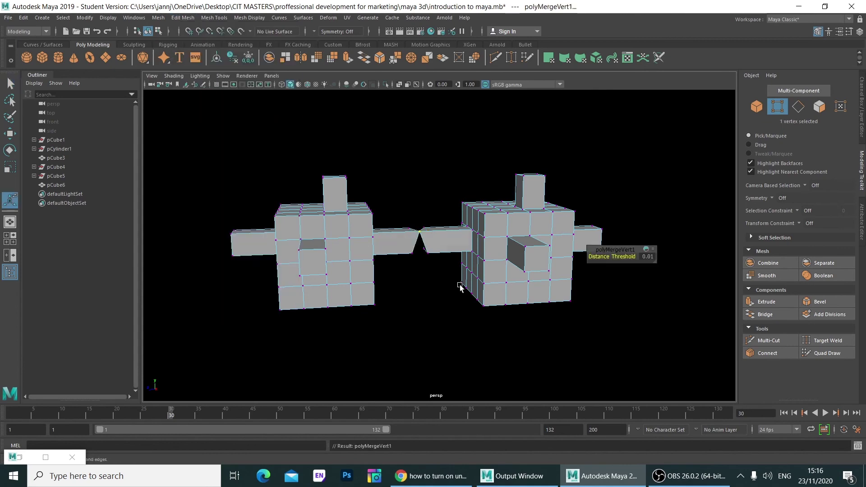
Step: Merge the remaining vertices where the two facing arms meet
{"action": "mouse_move", "coordinate": [461, 286]}
{"action": "left_mouse_down", "text": "alt"}
{"action": "mouse_move", "coordinate": [410, 246]}
{"action": "mouse_move", "coordinate": [428, 285]}
{"action": "mouse_move", "coordinate": [451, 230]}
{"action": "left_mouse_up", "text": "alt"}
{"action": "left_click", "coordinate": [183, 17]}
{"action": "left_click", "coordinate": [194, 112]}
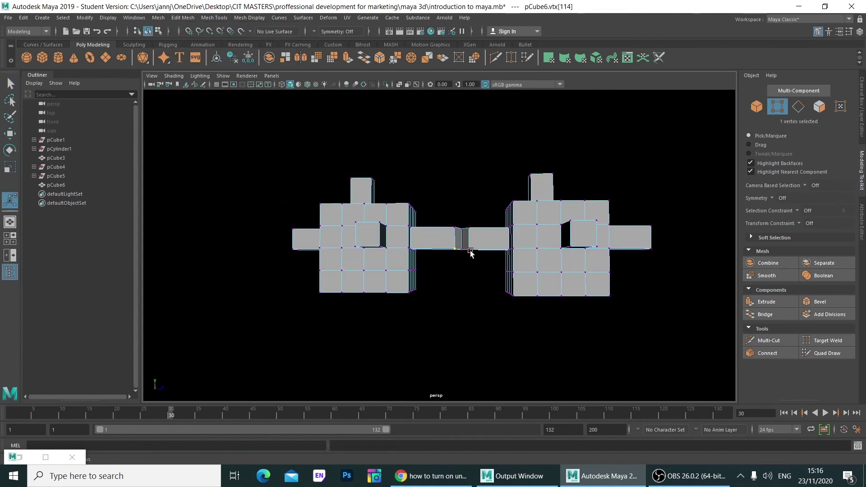
{"action": "left_click", "coordinate": [204, 17]}
{"action": "left_click", "coordinate": [194, 112]}
{"action": "left_click", "coordinate": [183, 18]}
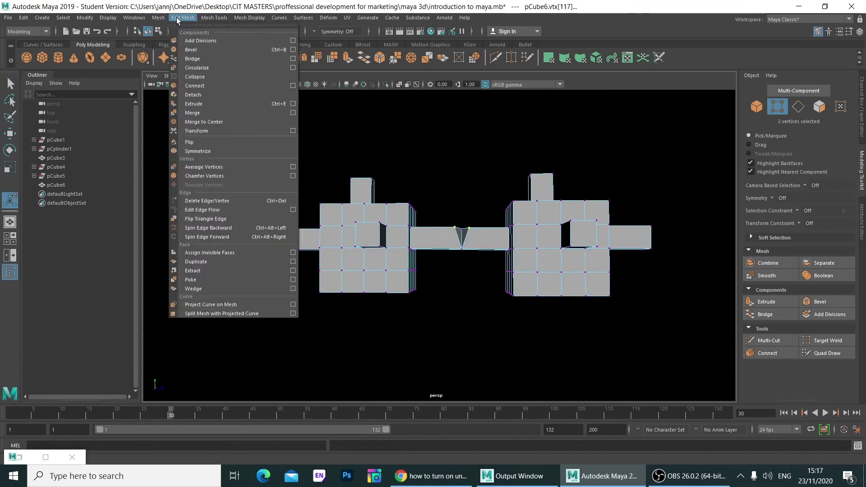
{"action": "left_click", "coordinate": [194, 113]}
Step: Return to Object Mode, reselect the joined mesh and rotate it
{"action": "left_click_drag", "start_coordinate": [451, 270], "coordinate": [577, 304], "text": "alt"}
{"action": "right_click_drag", "start_coordinate": [501, 248], "coordinate": [553, 228]}
{"action": "key", "text": "w"}
{"action": "mouse_move", "coordinate": [496, 253]}
{"action": "left_mouse_down", "text": "alt"}
{"action": "mouse_move", "coordinate": [429, 329]}
{"action": "mouse_move", "coordinate": [490, 354]}
{"action": "left_mouse_up", "text": "alt"}
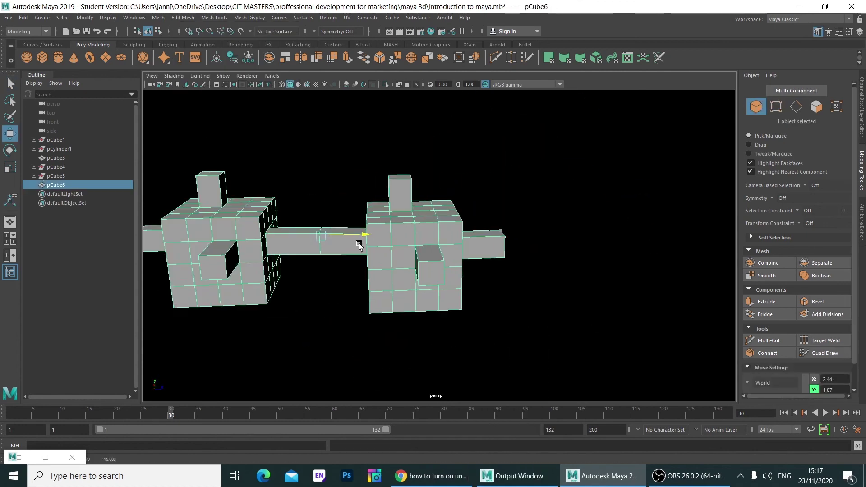
{"action": "left_click", "coordinate": [489, 354]}
{"action": "left_click", "coordinate": [415, 262]}
{"action": "key", "text": "r"}
{"action": "key", "text": "e"}
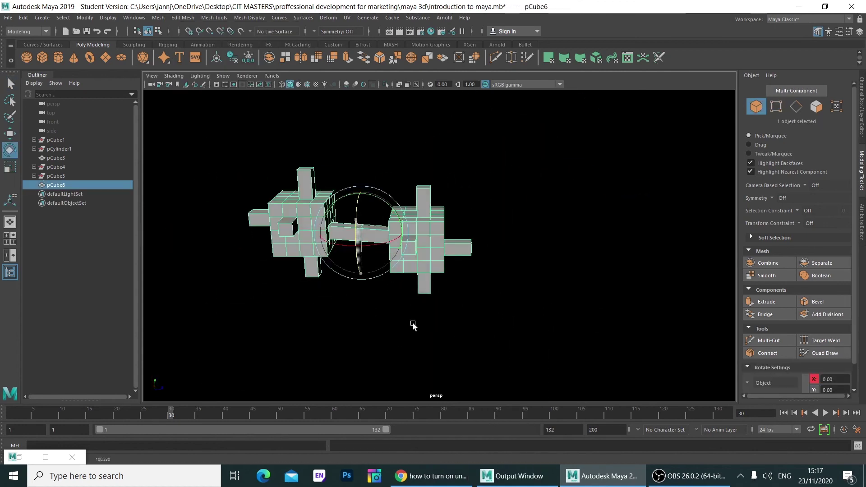
{"action": "scroll", "coordinate": [490, 232], "scroll_direction": "up", "scroll_amount": 5}
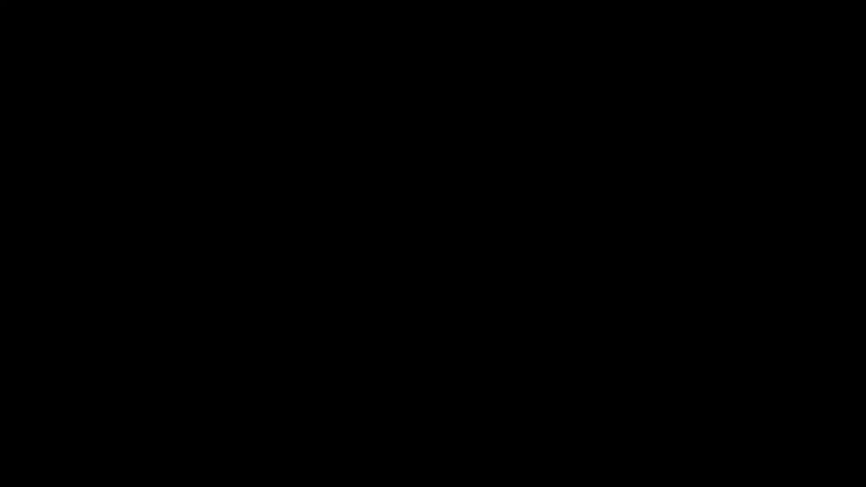